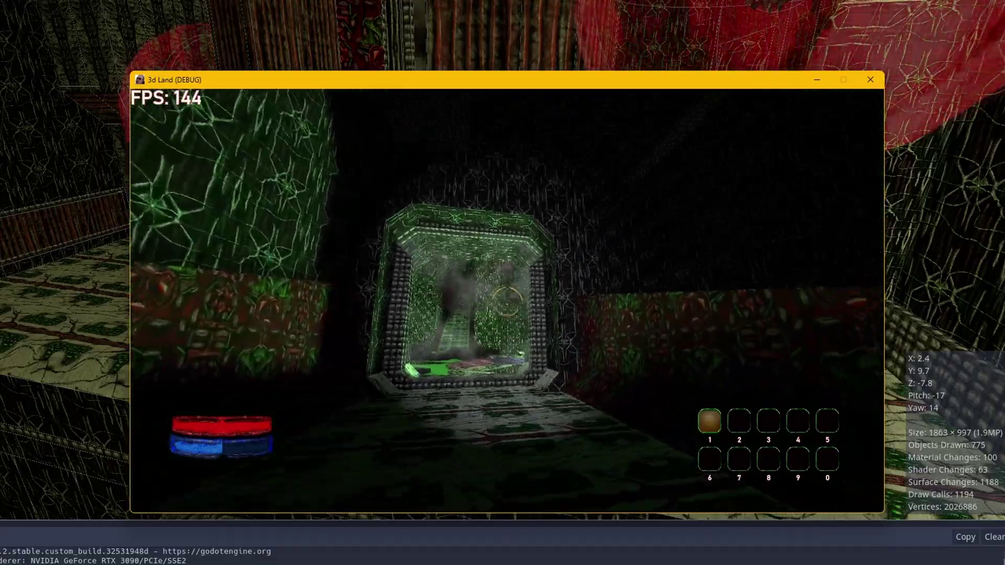
Step: Walk through the level in the running game to the red eye pole in the walled basin
key("w")
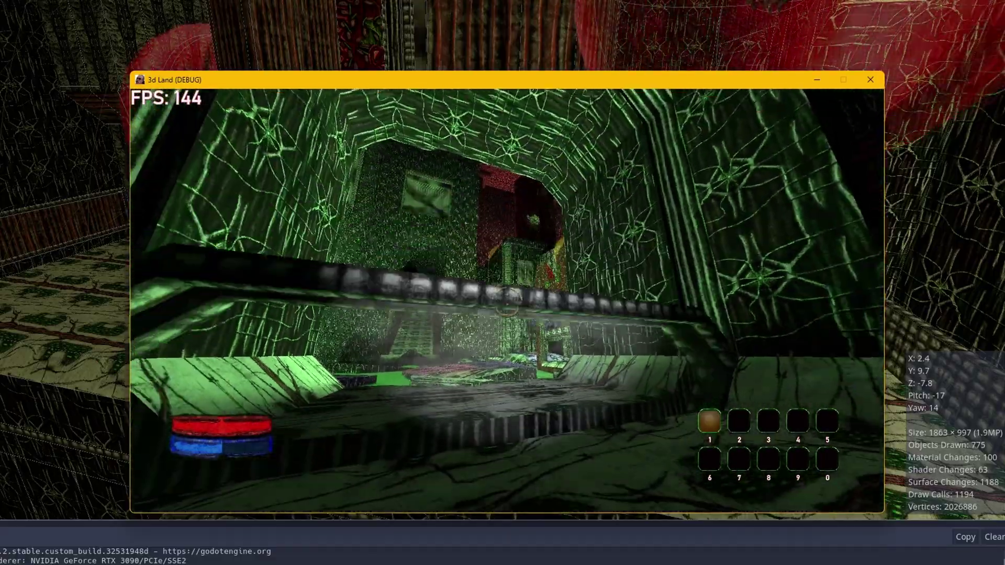
key("w")
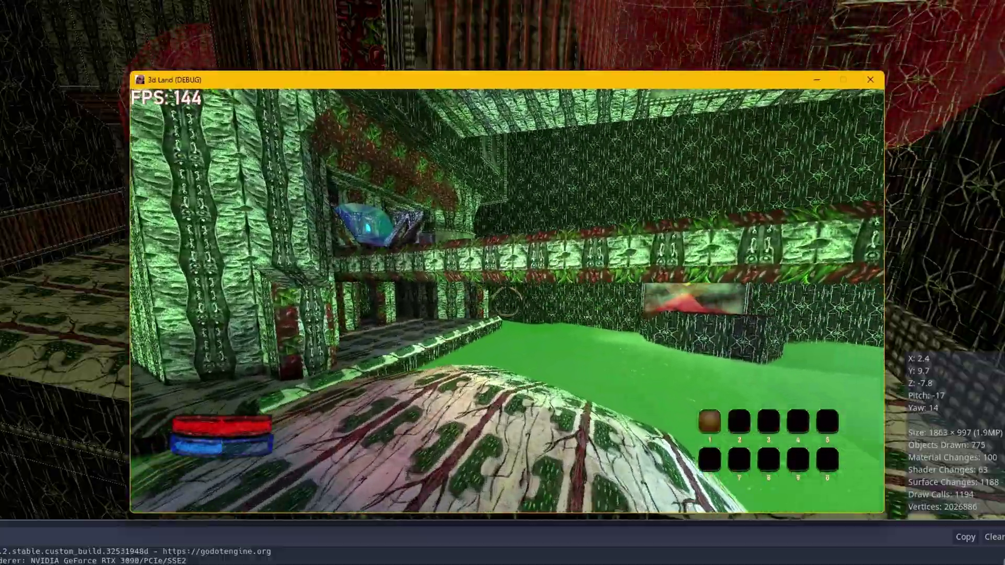
key("w")
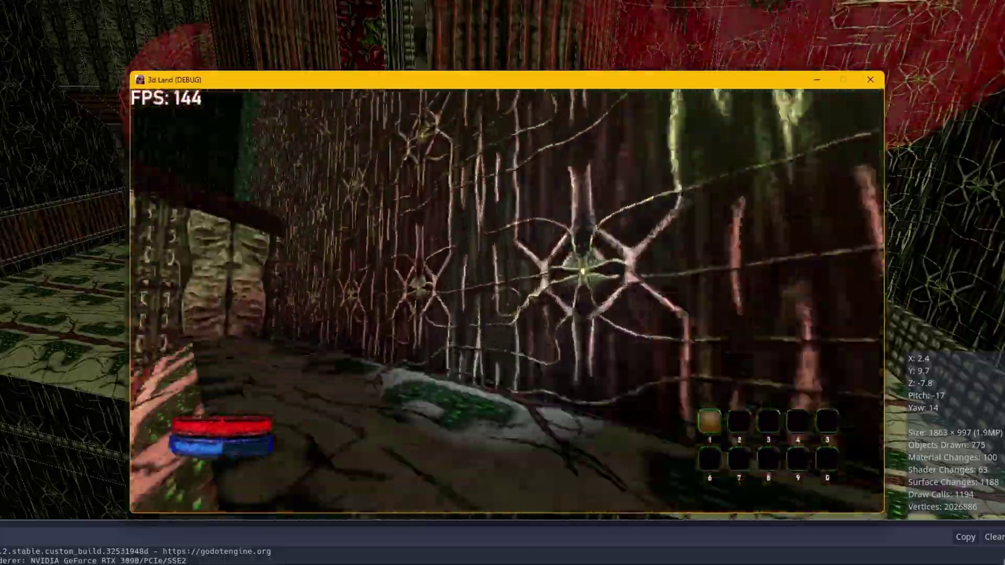
key("w")
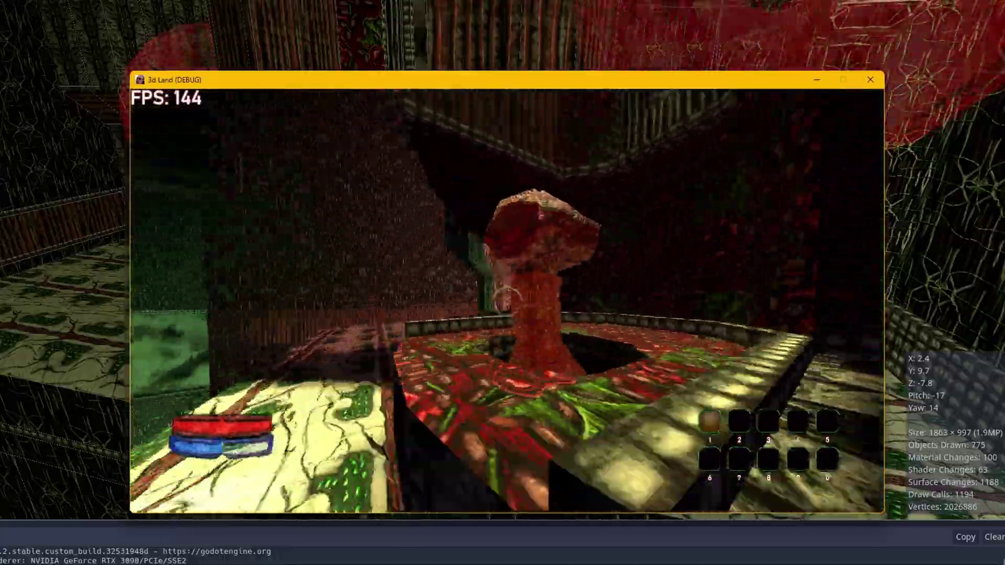
key("w")
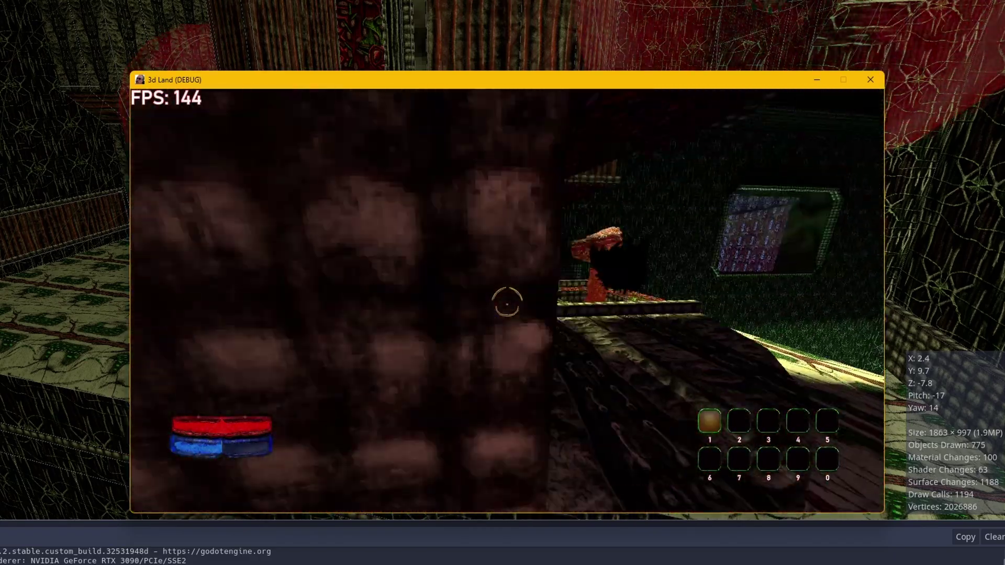
key("w")
key("space")
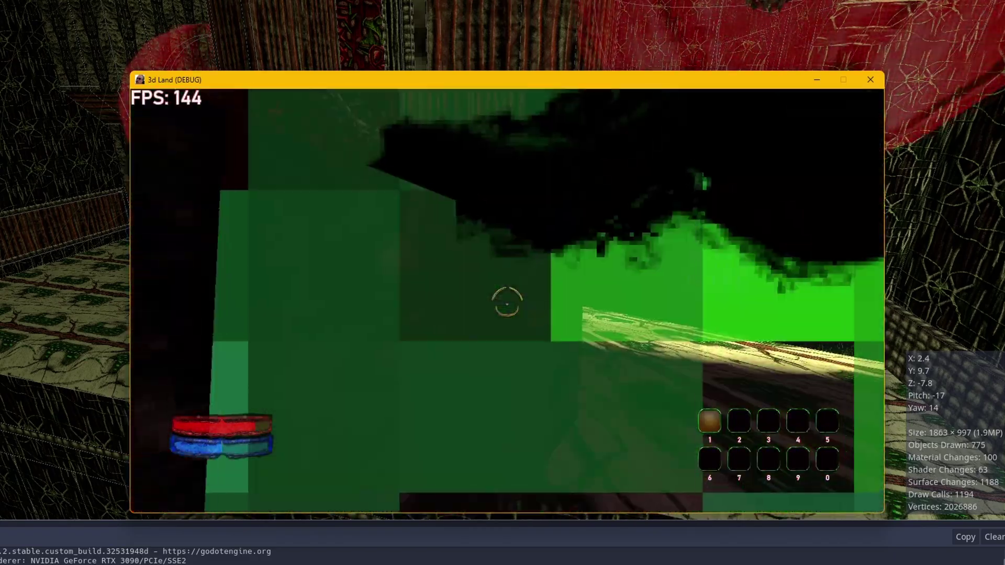
key("w")
key("space")
key("space")
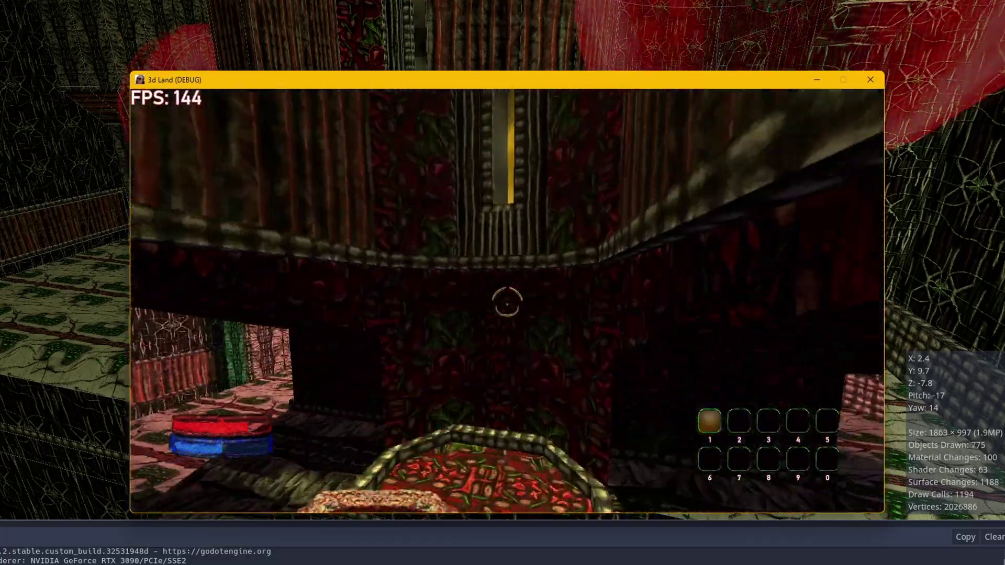
Step: Examine how the eye pole sprite faces the camera from different sides in the game, and end the test run
key("s")
key("w")
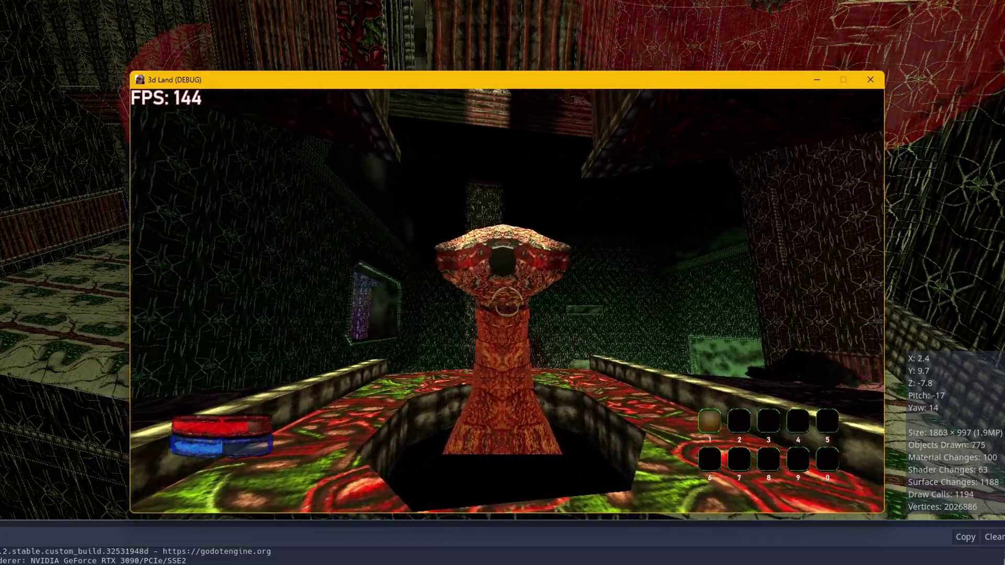
key("a")
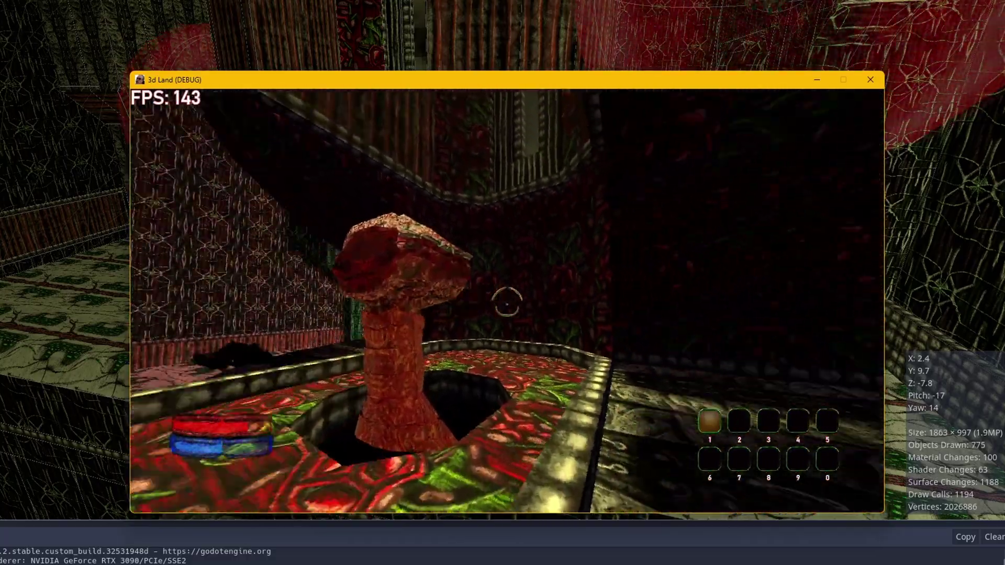
key("w")
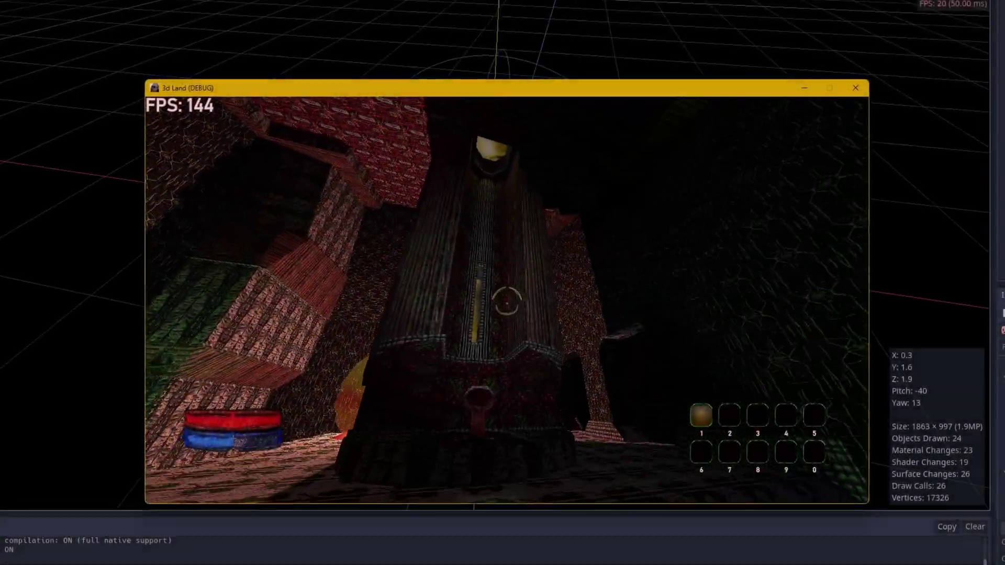
key("w")
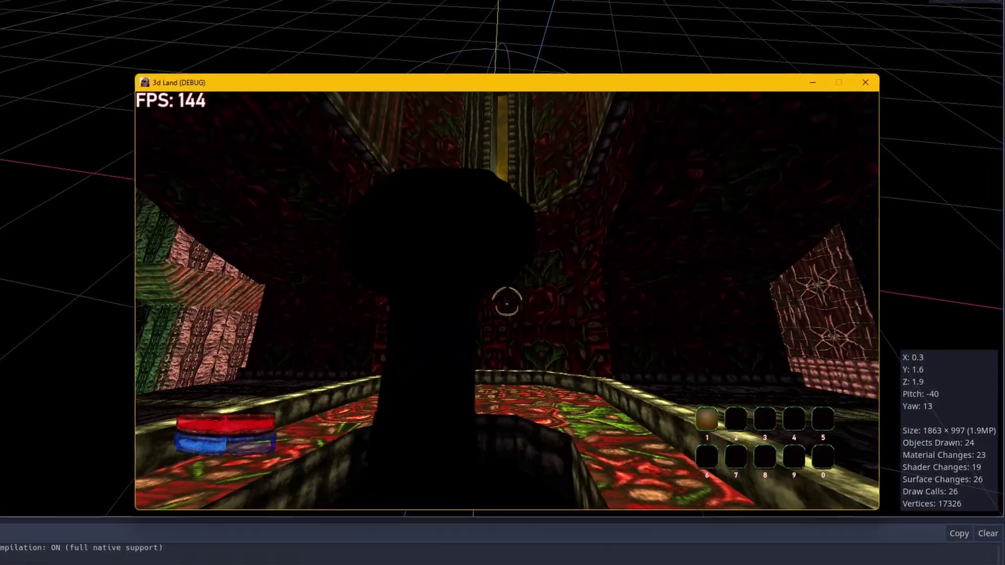
key("a")
key("d")
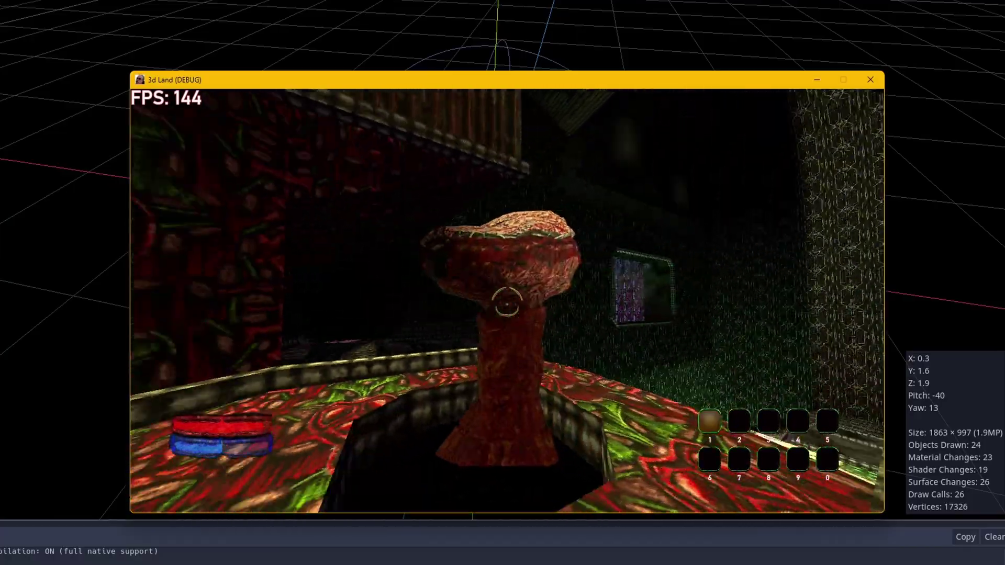
key("w")
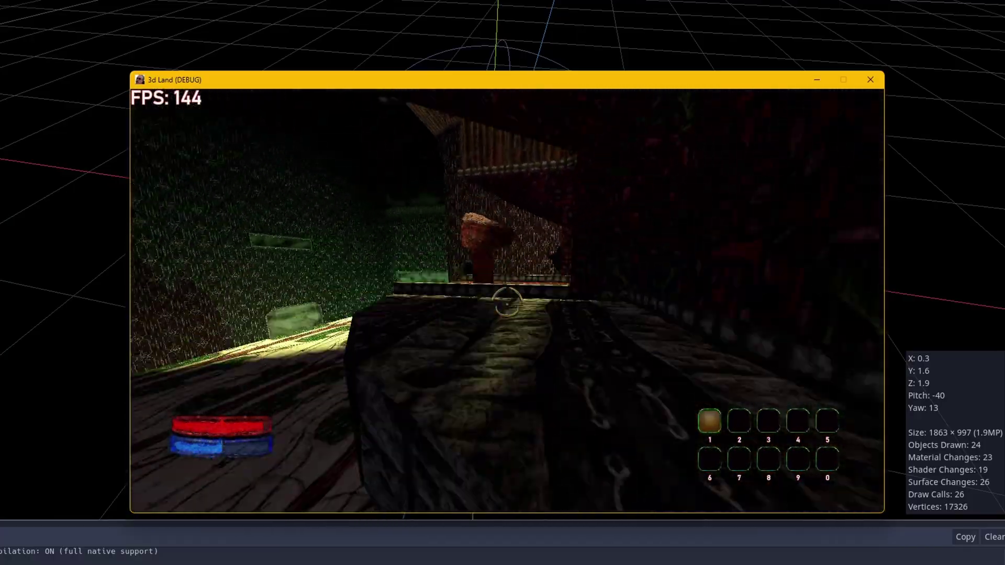
key("d")
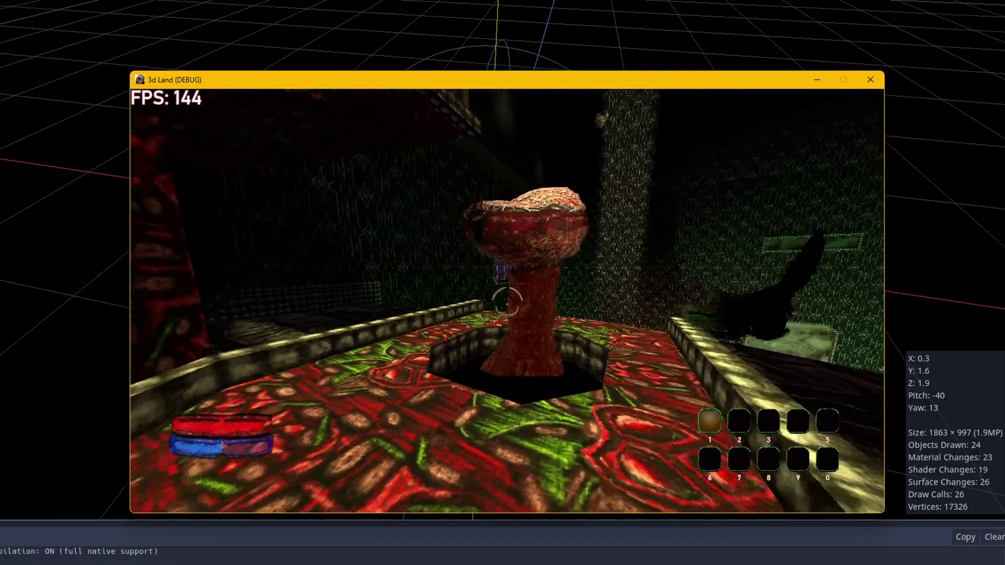
key("d")
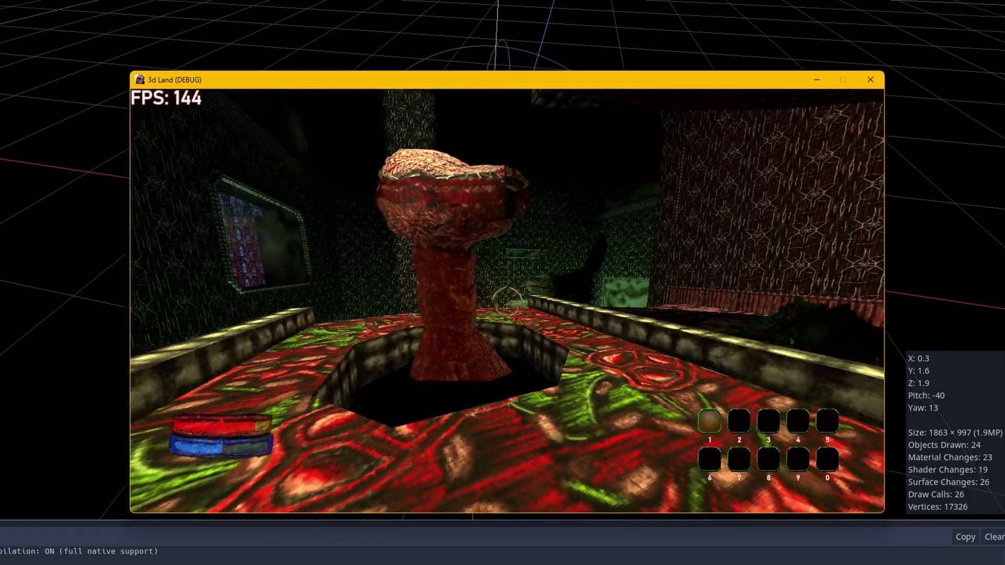
key("Escape")
left_click(229, 300)
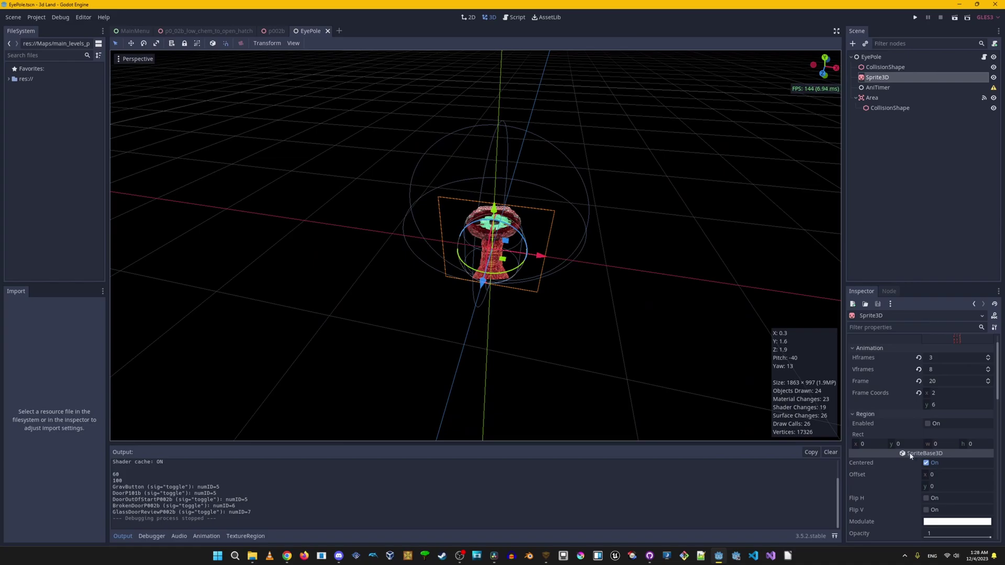
Step: Assign a new SpatialMaterial as the Material Override of the EyePole scene's Sprite3D
scroll(921, 445, "down", 5)
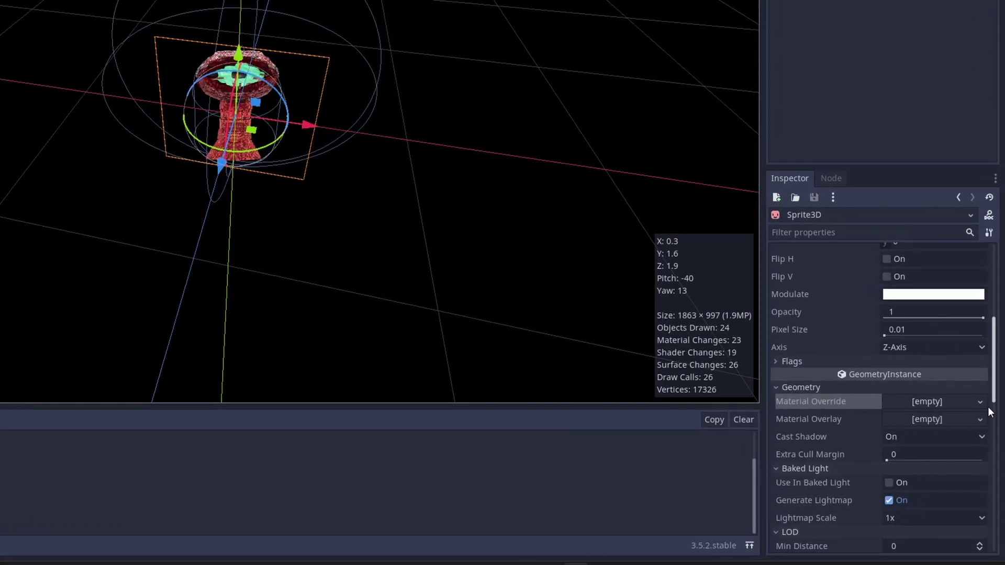
left_click(983, 403)
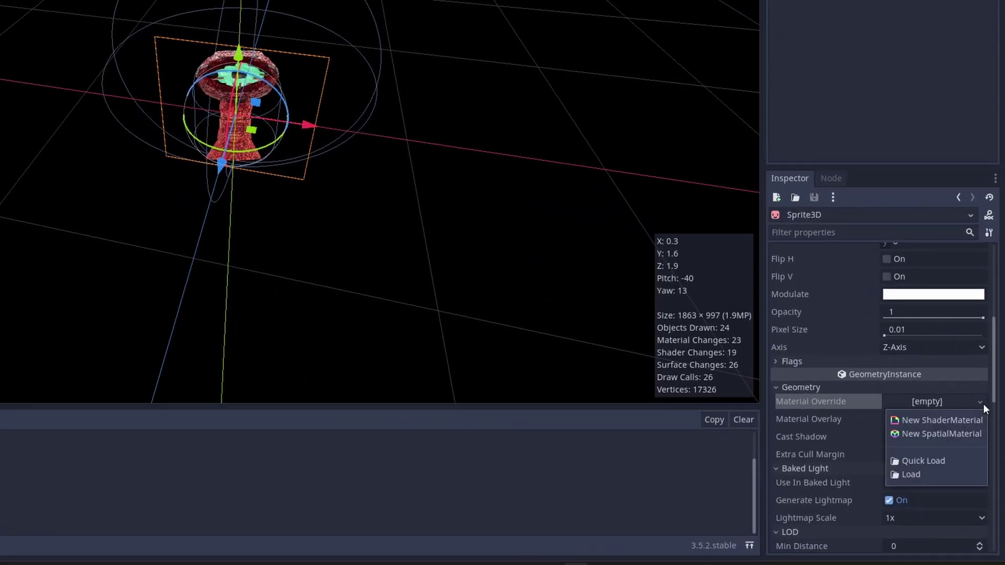
left_click(972, 434)
right_click_drag(169, 167, 230, 161)
key("a")
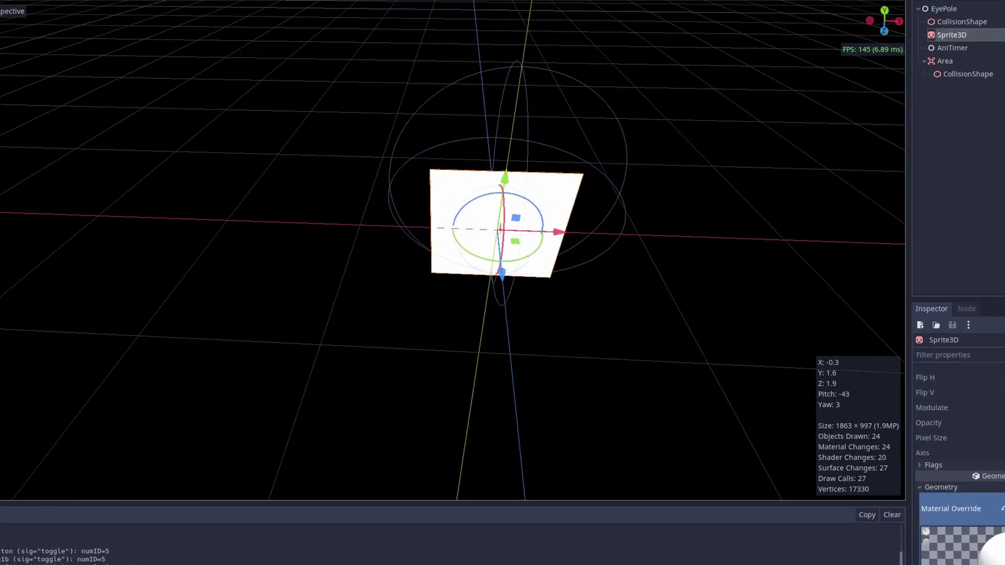
key("w")
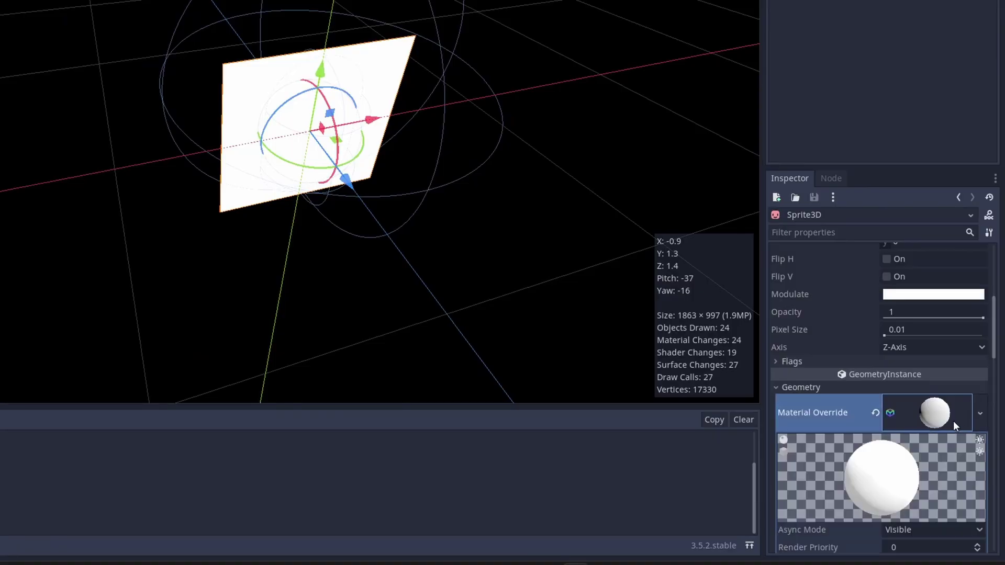
Step: Enable the Transparent flag on the Sprite3D's override material
scroll(1000, 531, "down", 5)
left_click(994, 534)
left_click(891, 440)
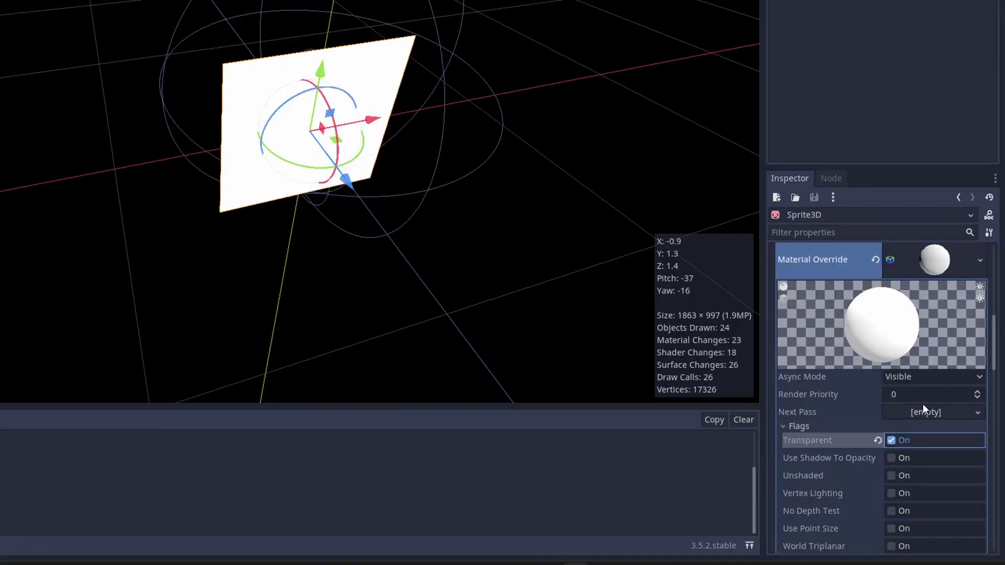
Step: Set the override material's Billboard Mode to Y-Billboard and enable Billboard Keep Scale
left_click(849, 427)
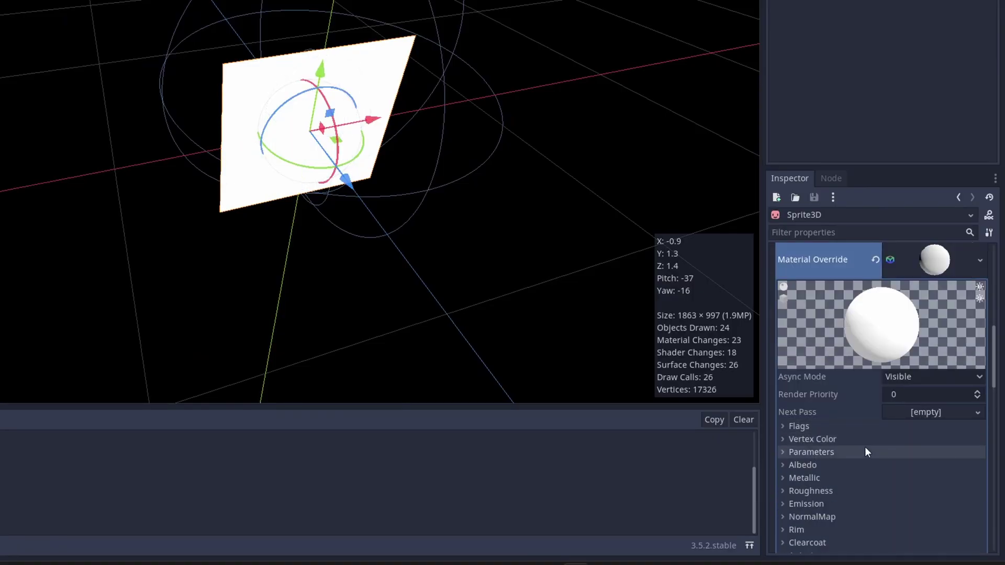
left_click(864, 452)
scroll(894, 442, "down", 3)
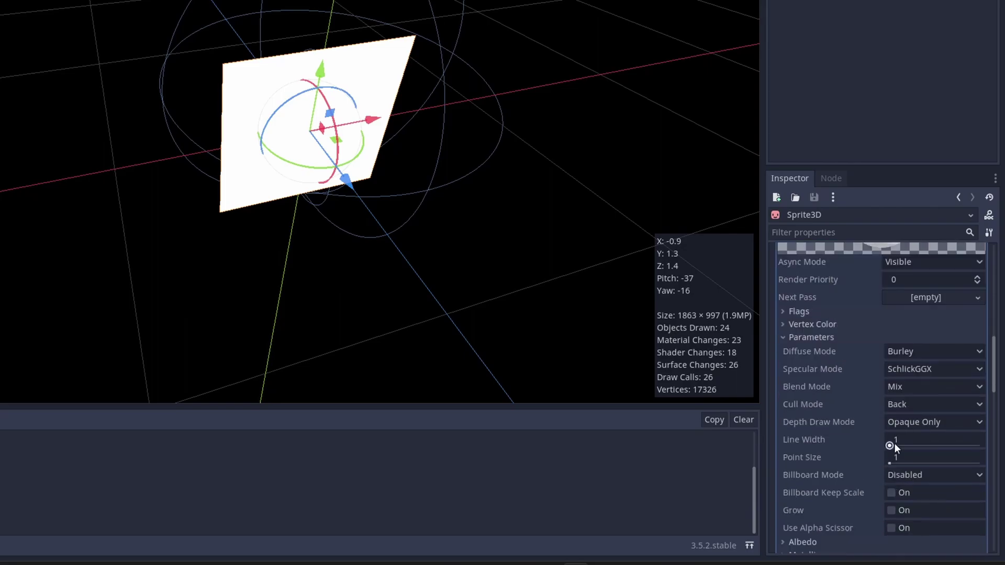
left_click(972, 476)
left_click(938, 521)
right_click_drag(549, 236, 570, 200)
key("s")
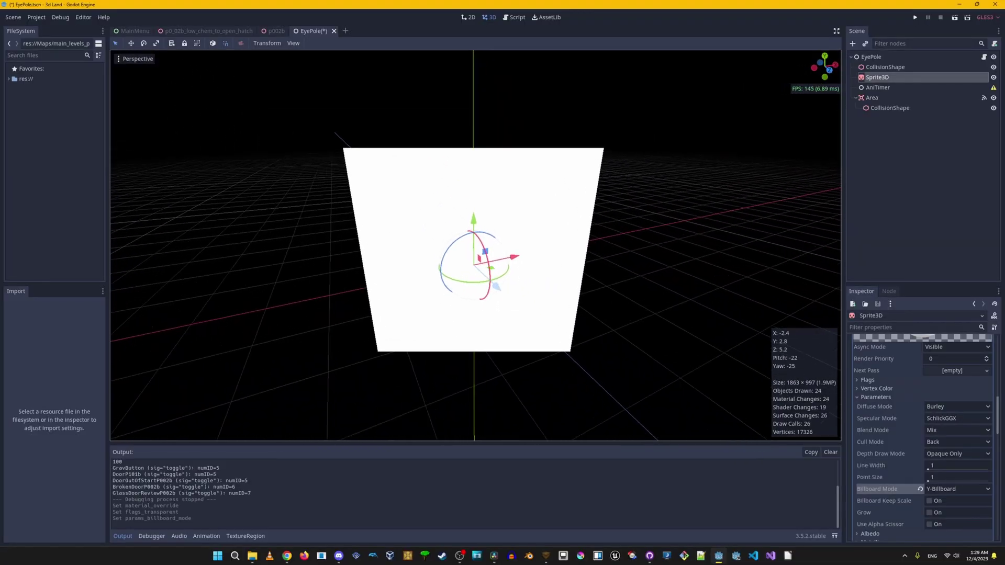
right_click_drag(498, 289, 502, 299)
key("w")
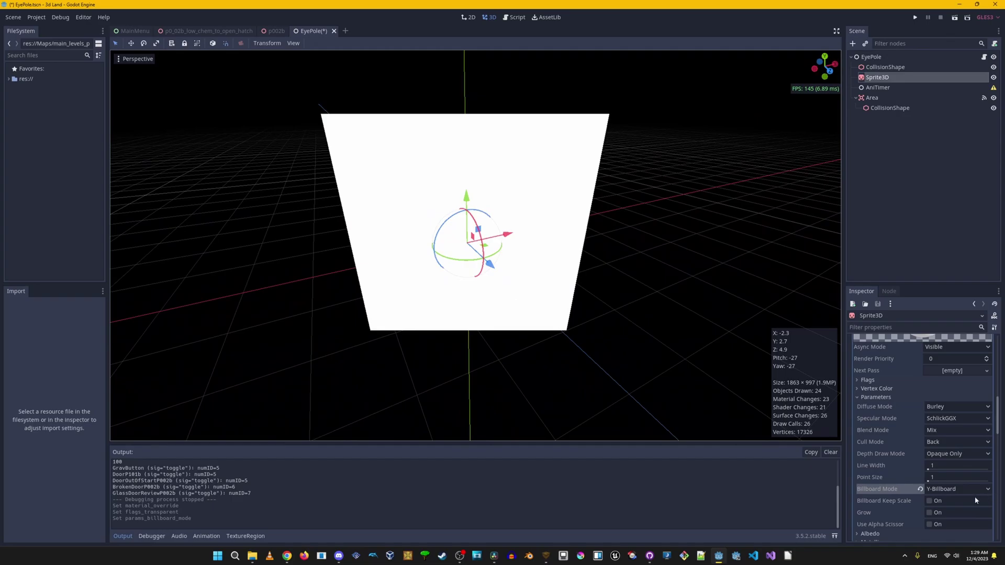
left_click(930, 501)
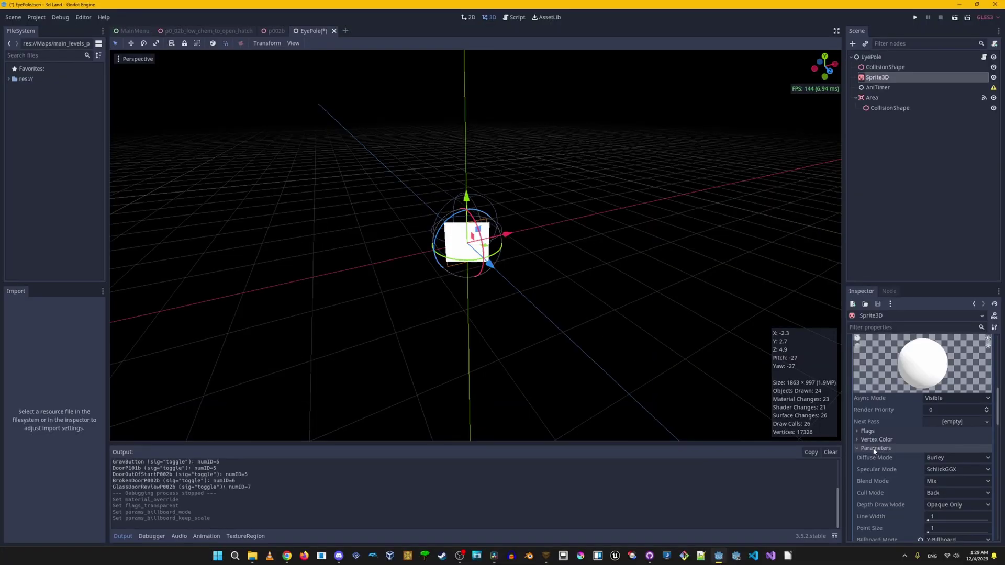
left_click(858, 337)
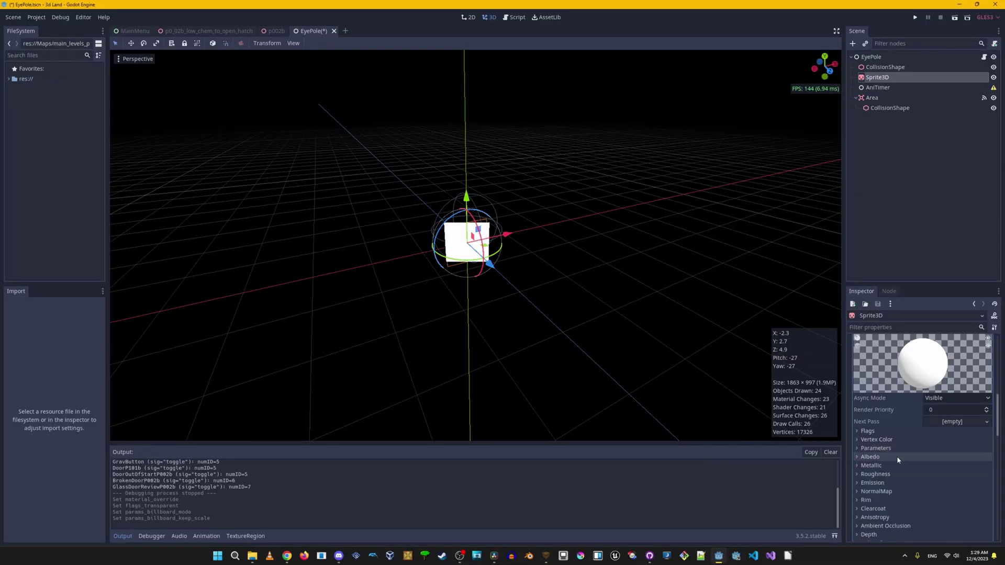
Step: Expand the override material's Albedo settings and copy the Sprite3D's own texture
scroll(897, 457, "down", 2)
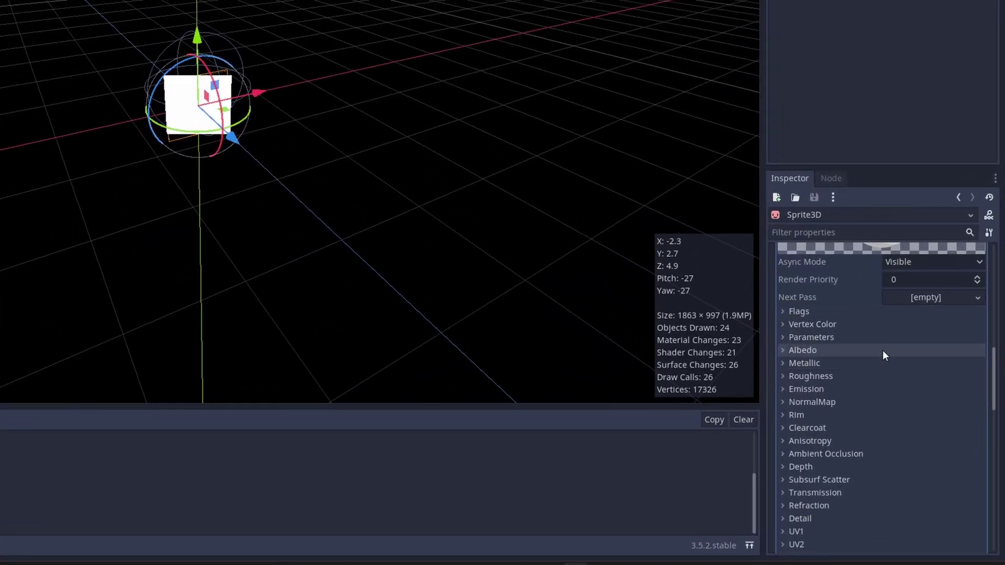
left_click(882, 351)
scroll(890, 392, "up", 10)
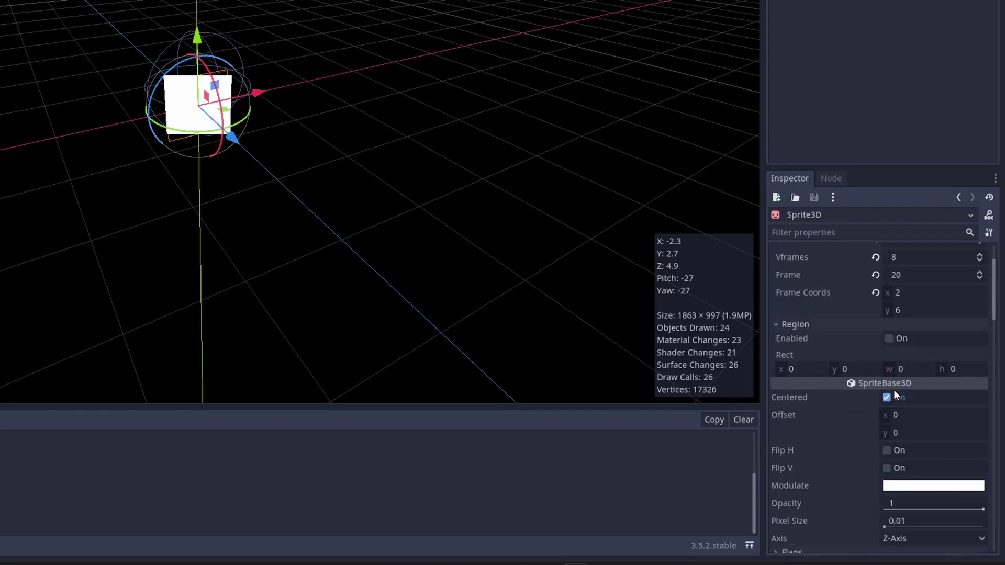
scroll(893, 389, "up", 3)
left_click(981, 279)
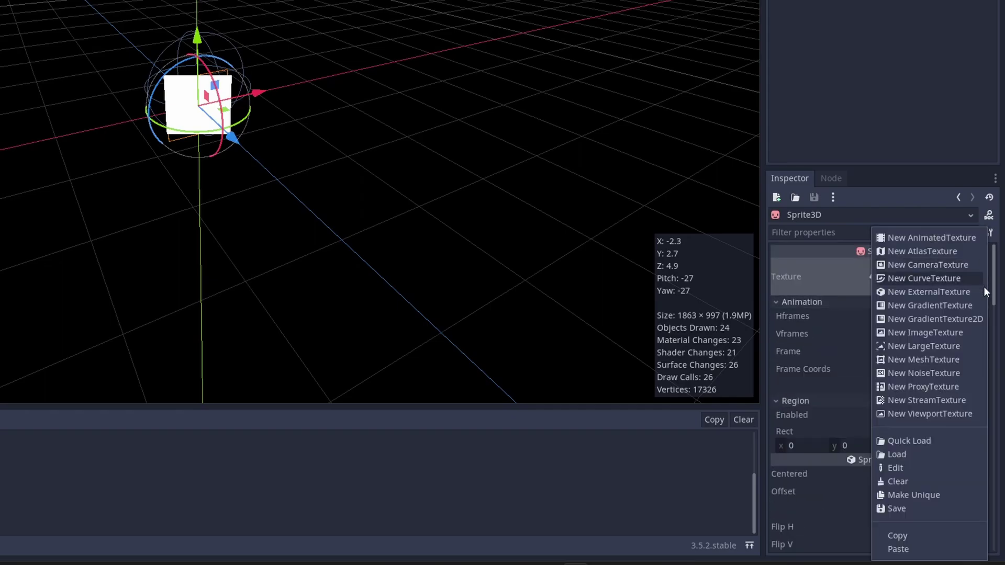
left_click(952, 535)
Step: Paste the copied sprite texture as the override material's Albedo texture
scroll(914, 457, "down", 15)
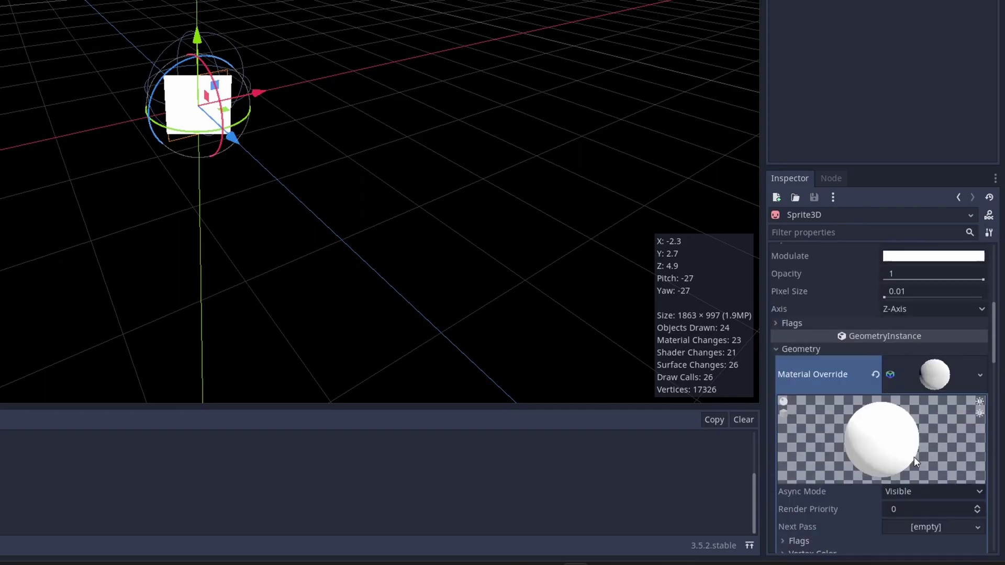
scroll(914, 429, "up", 3)
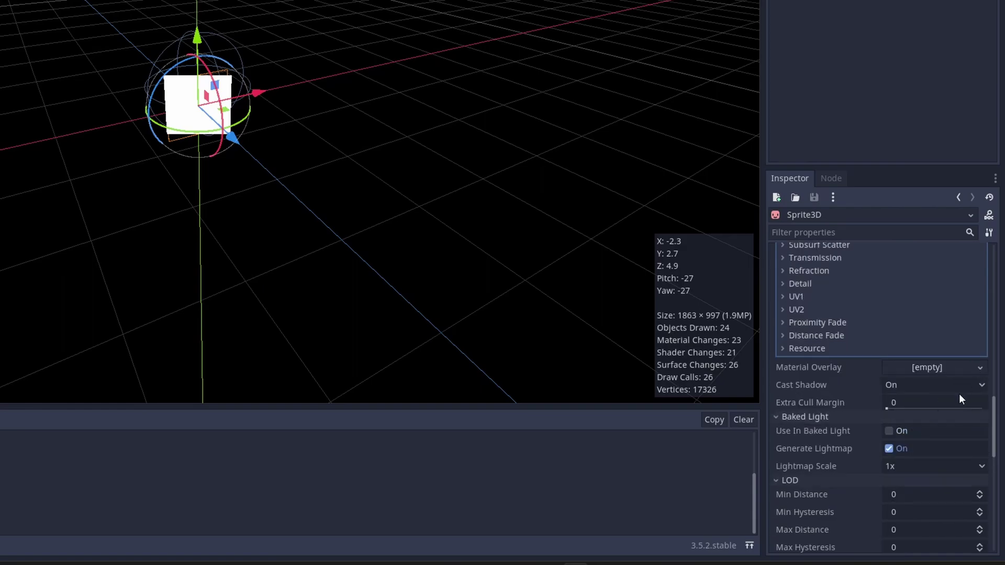
scroll(961, 394, "up", 8)
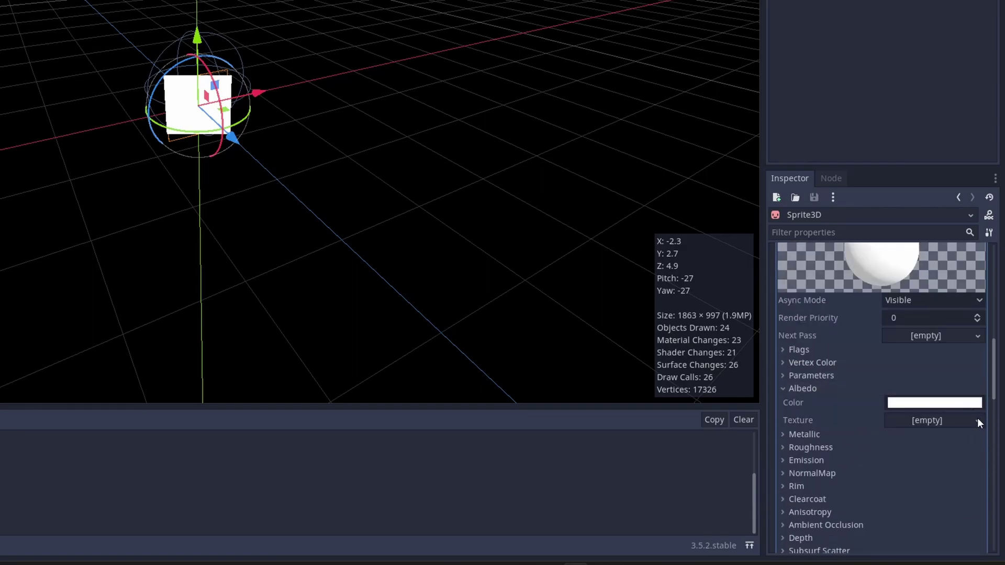
left_click(977, 417)
left_click(943, 547)
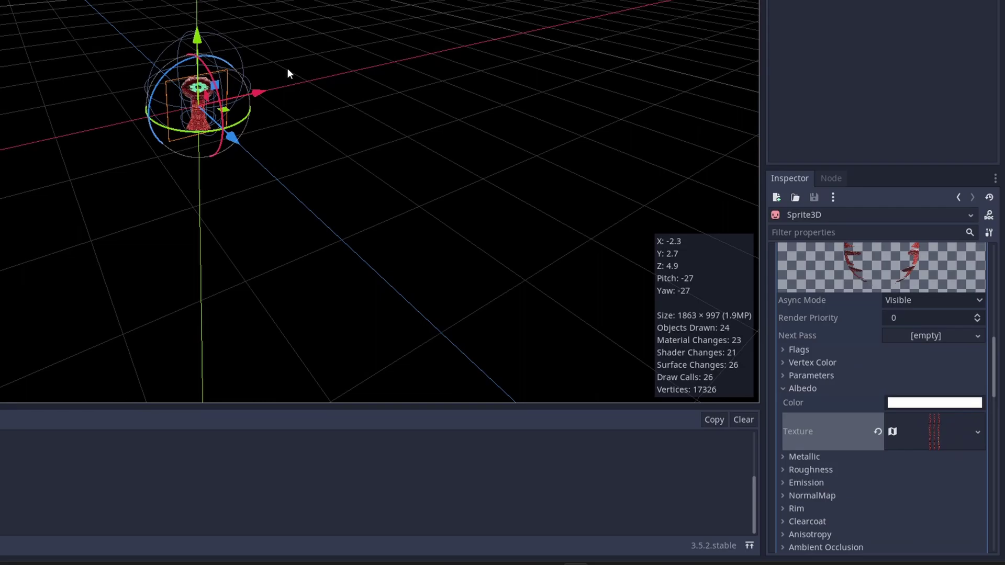
key("w")
right_click_drag(287, 68, 236, 68)
key("d")
key("s")
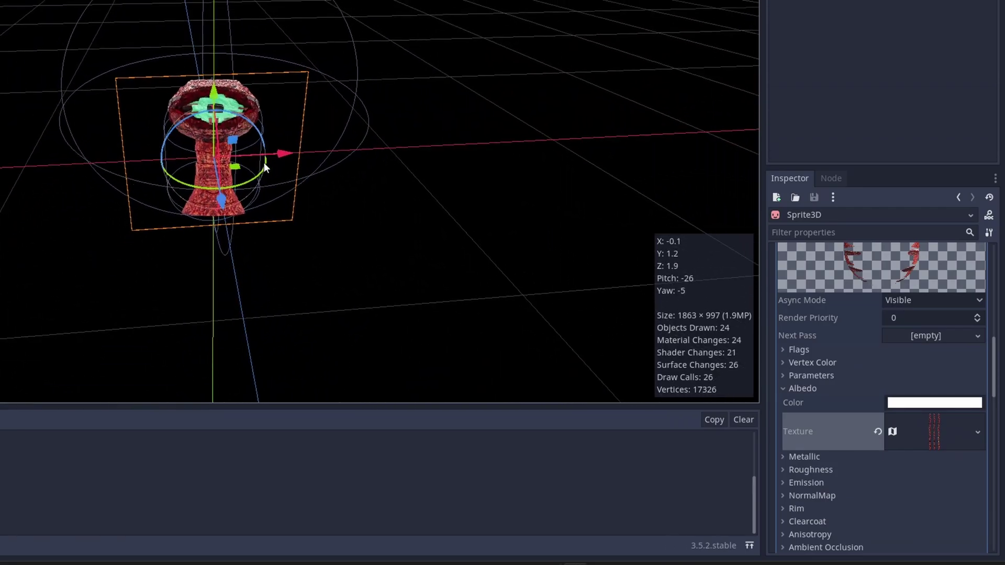
Step: Enable Transmission on the Sprite3D's override material
scroll(893, 482, "down", 3)
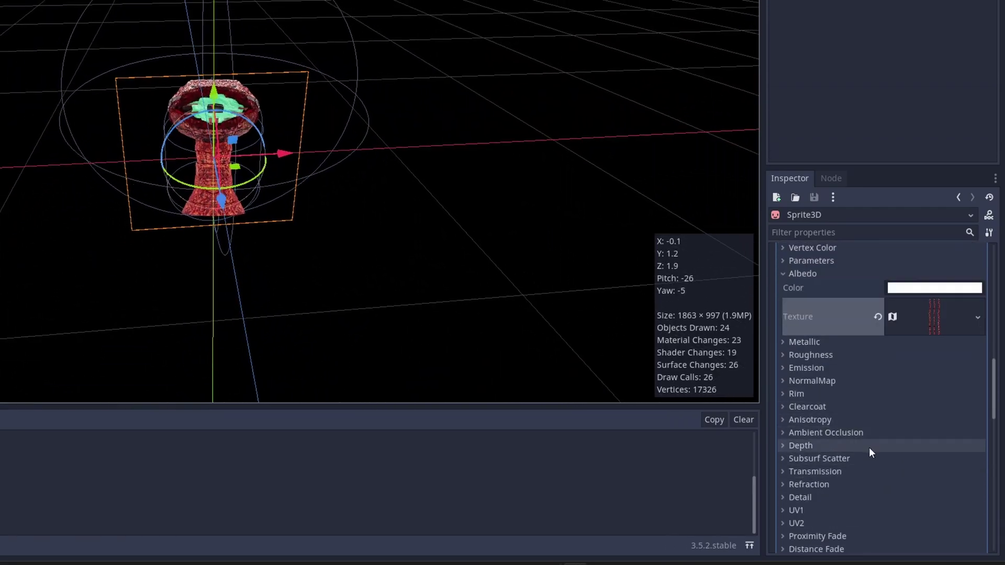
left_click(870, 470)
left_click(892, 483)
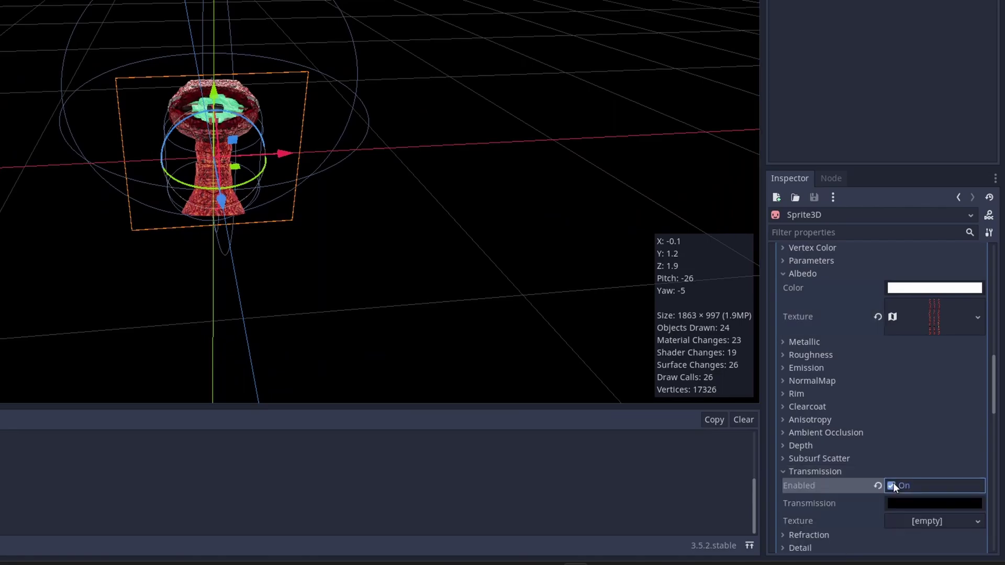
Step: Try white (ffffff) as the override material's Transmission color
scroll(930, 486, "down", 1)
scroll(929, 486, "down", 1)
left_click(931, 426)
left_click_drag(780, 256, 593, 0)
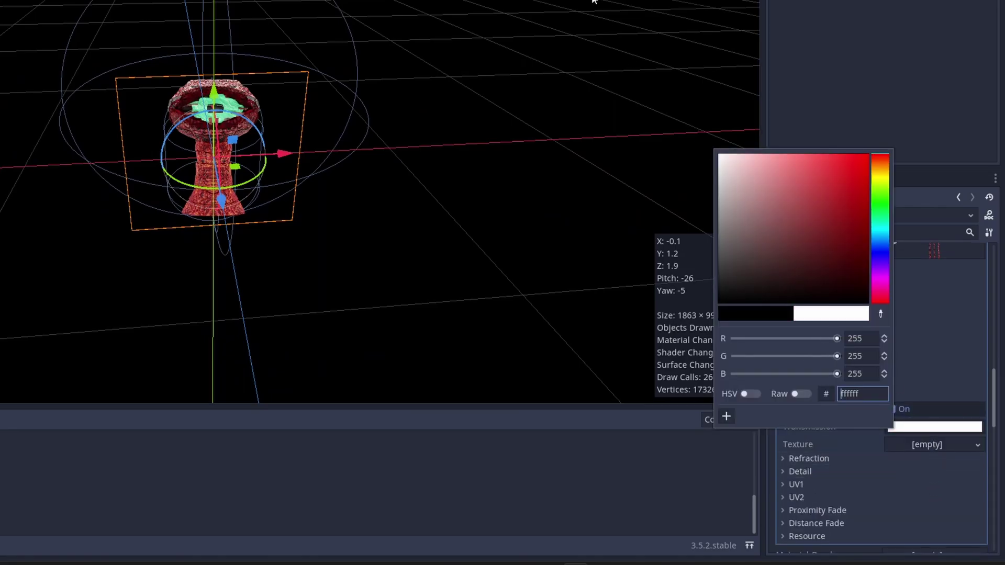
left_click(864, 25)
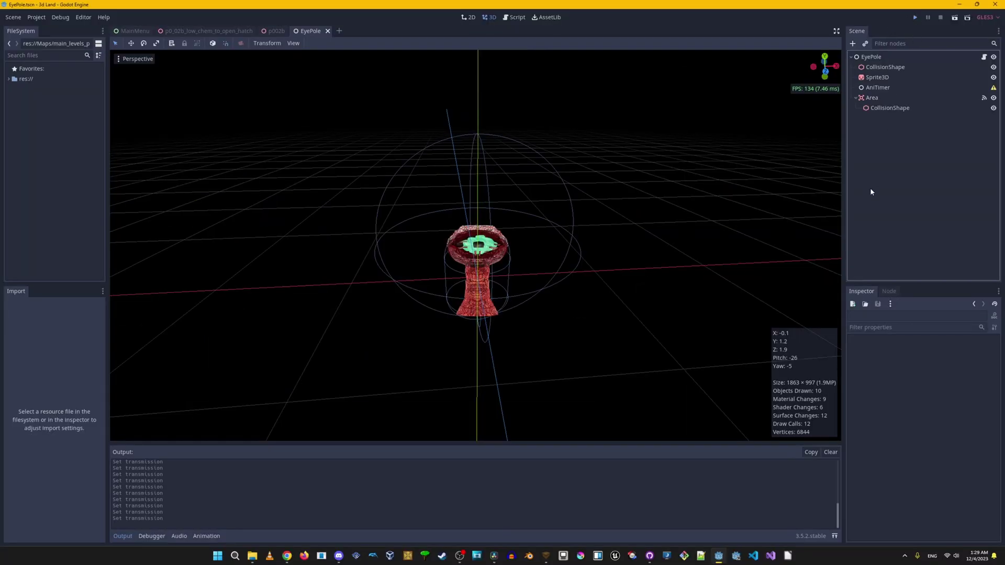
Step: Run the project, examine how the eye pole is lit from different sides in the game, and quit
key("F5")
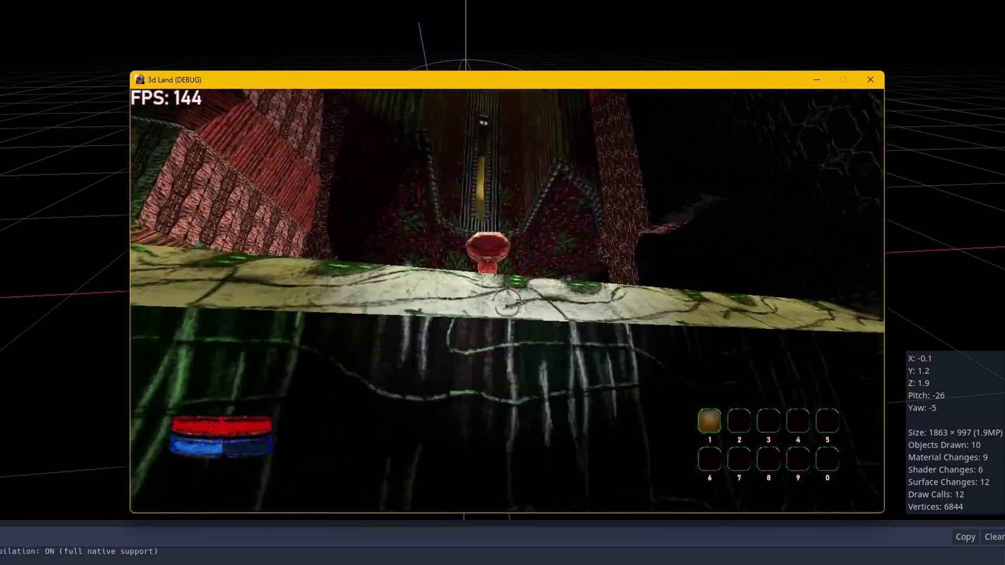
key("s")
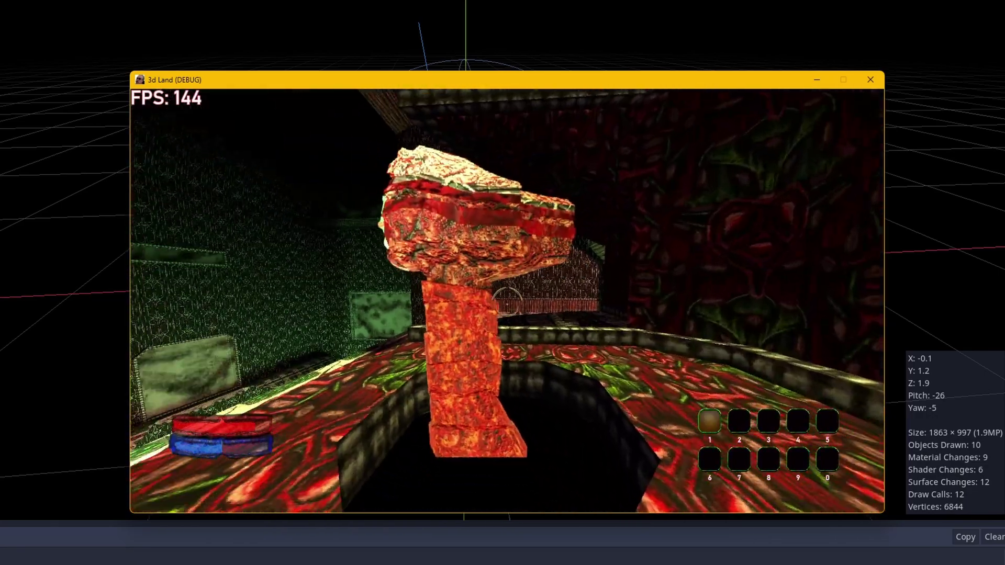
key("Escape")
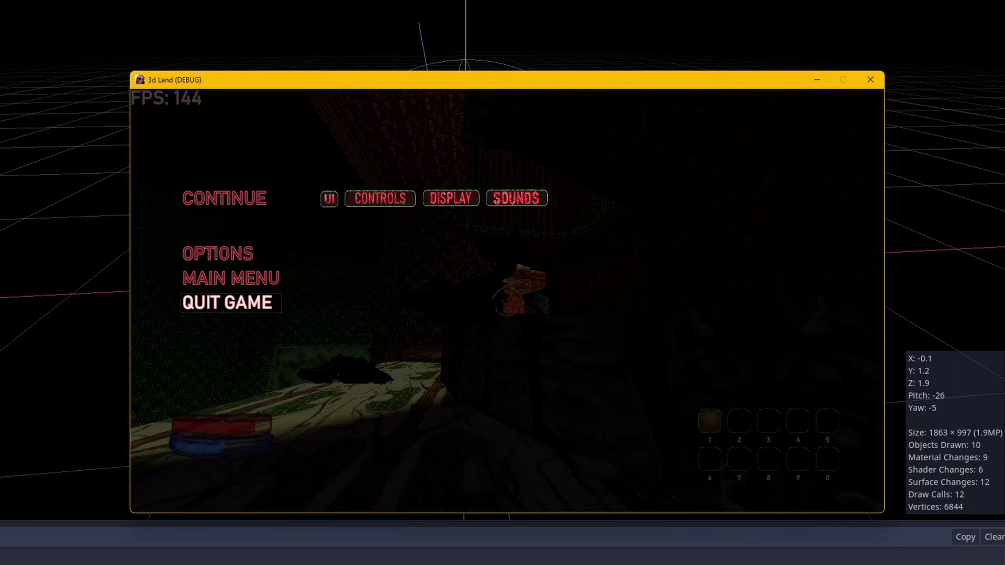
left_click(227, 303)
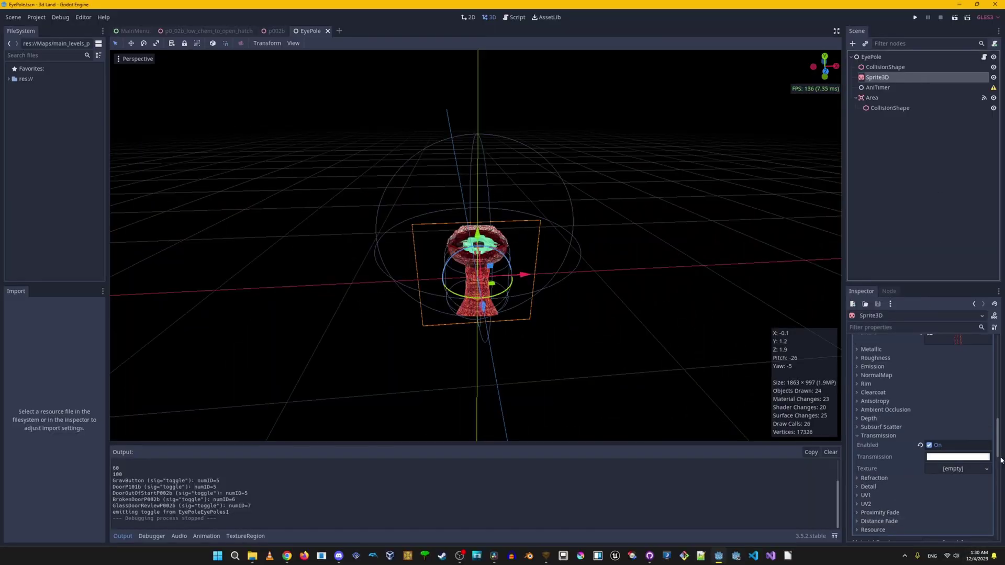
Step: Try the copied sprite texture as the override material's Transmission texture and playtest the eye pole's lighting in the game
left_click(987, 471)
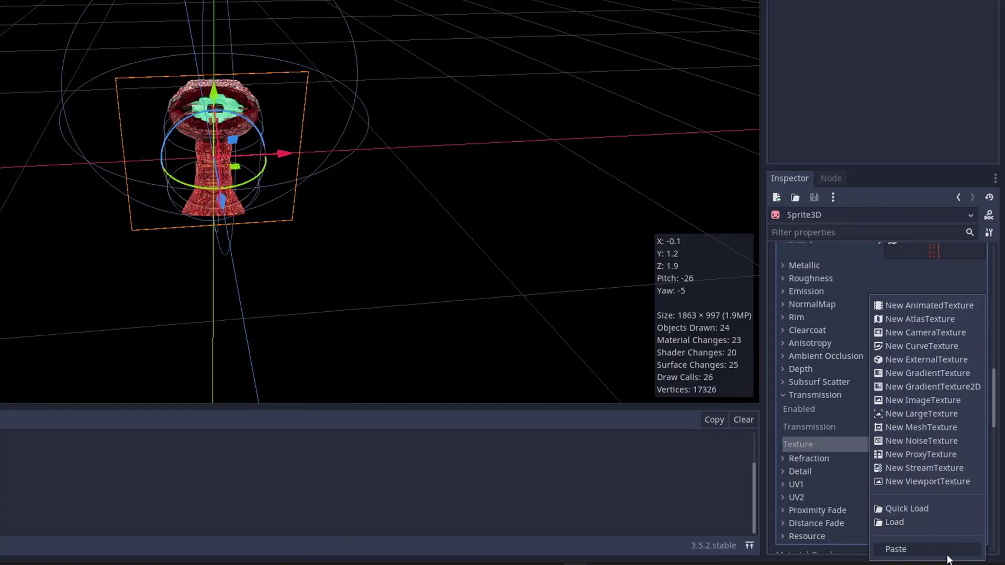
left_click(966, 540)
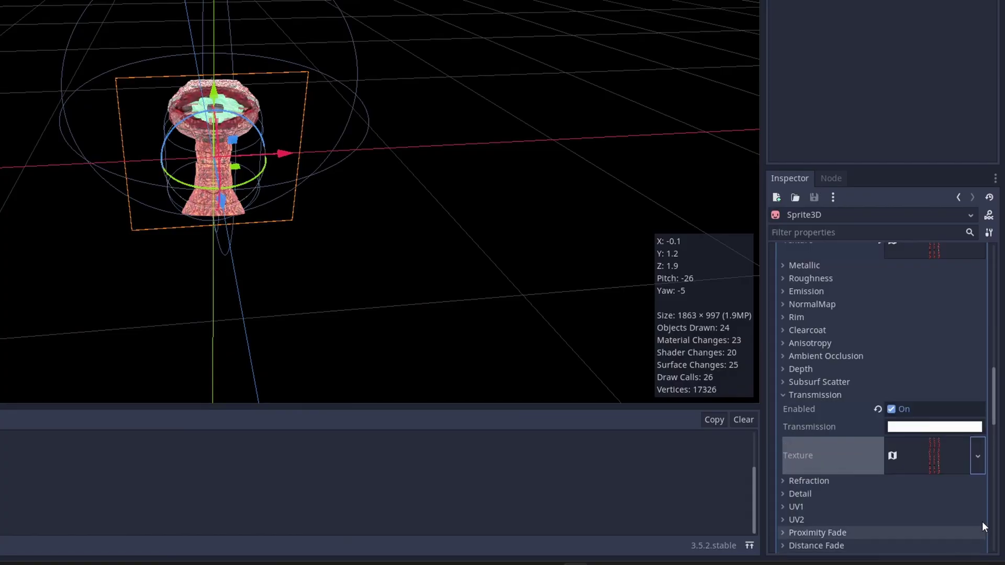
key("F5")
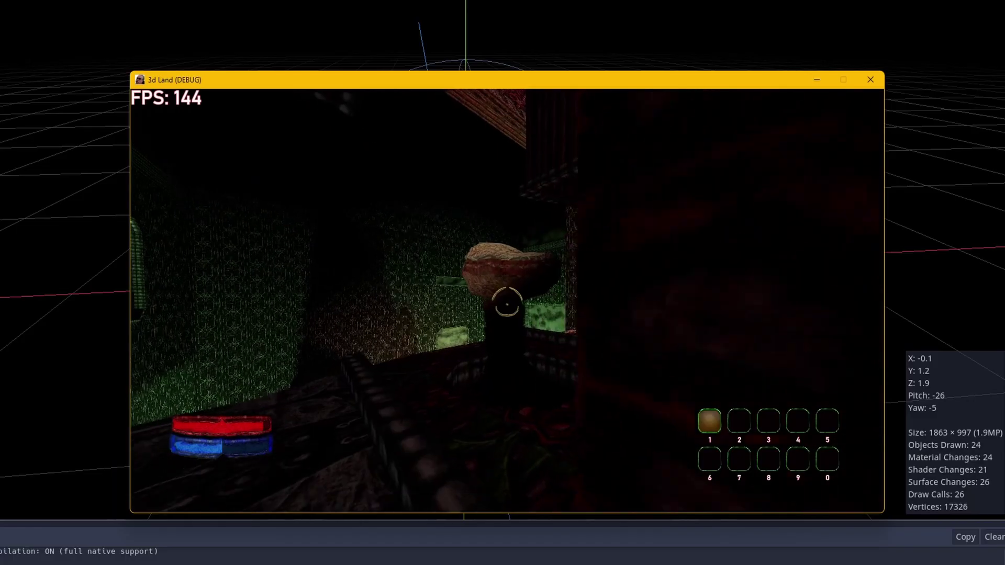
key("w")
key("s")
key("d")
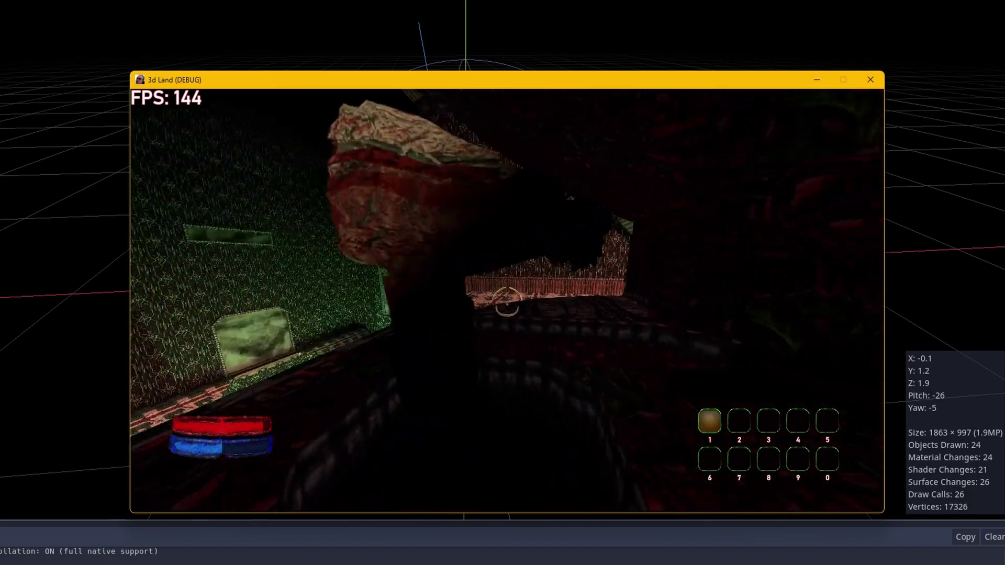
key("Escape")
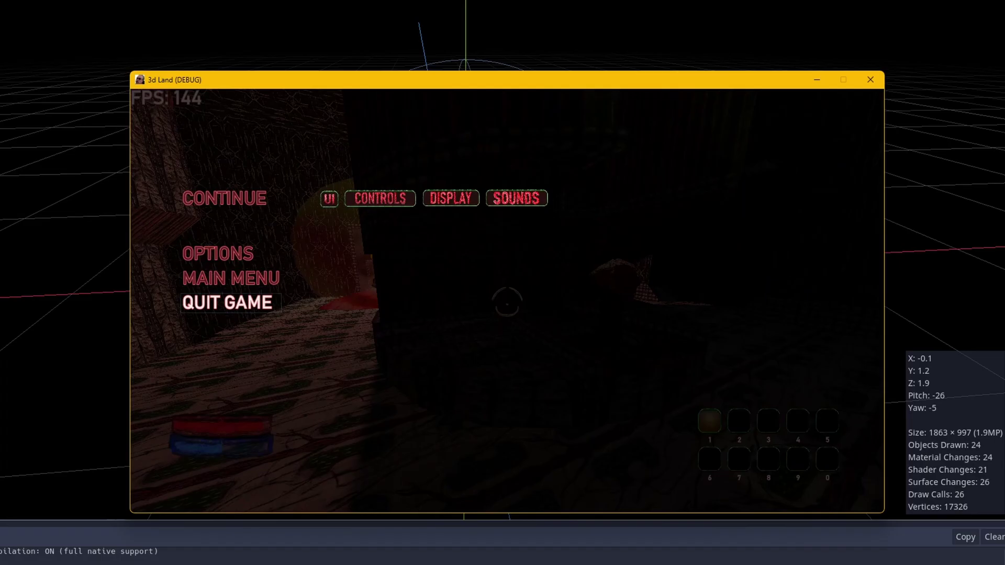
left_click(227, 303)
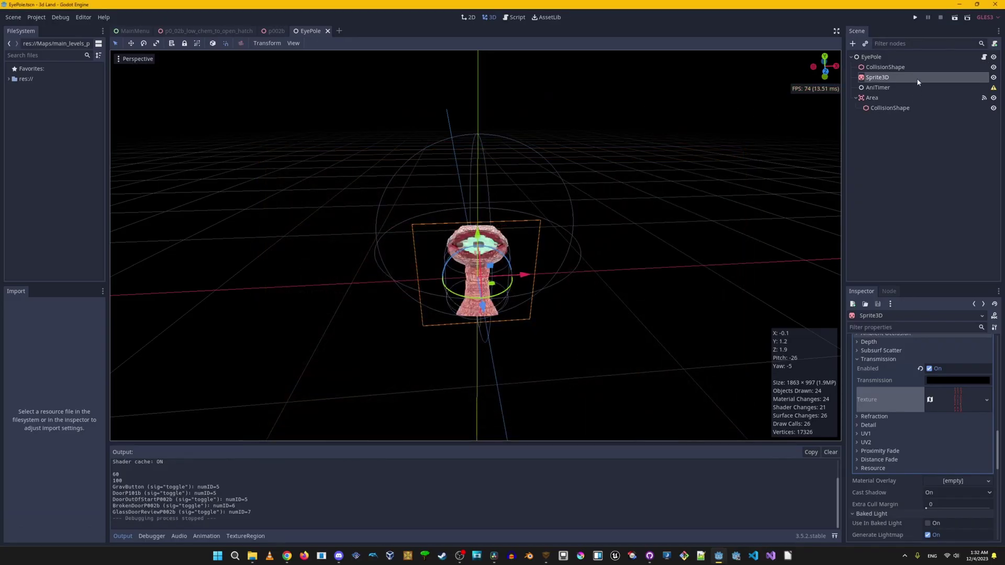
Step: Swap the override material's Transmission texture for a plain grey 808080 Transmission color and save the scene
left_click(986, 400)
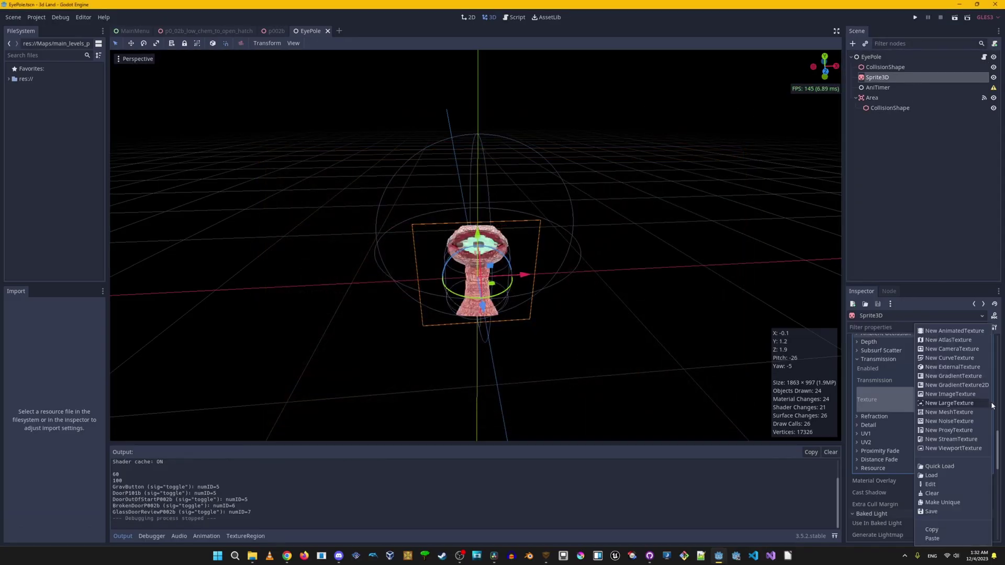
left_click(971, 495)
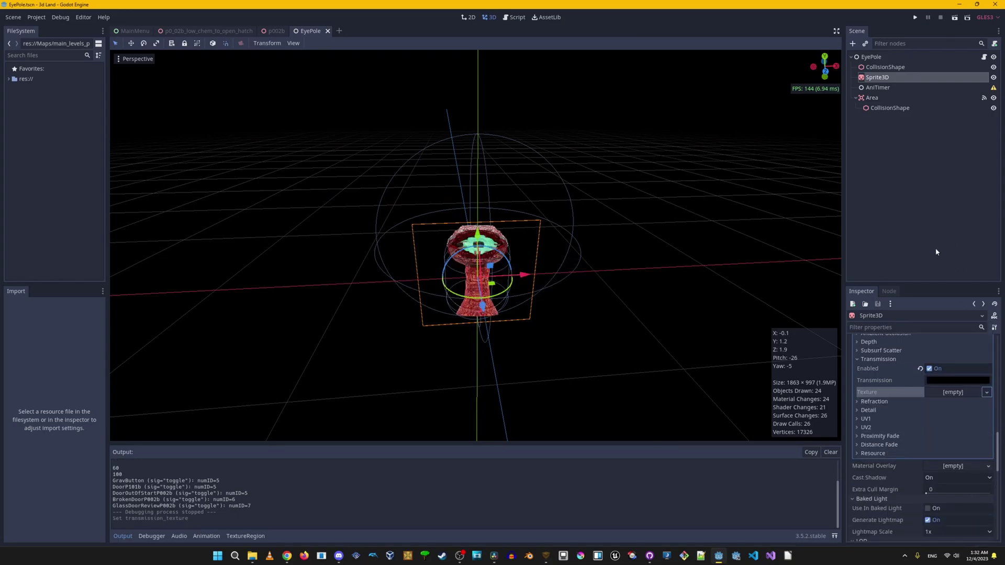
left_click(939, 380)
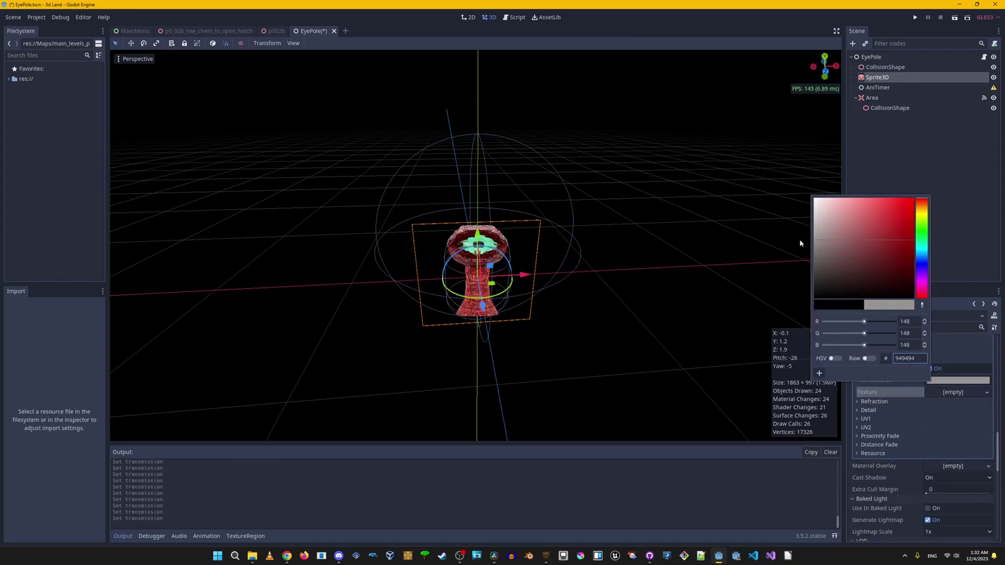
left_click_drag(794, 250, 794, 249)
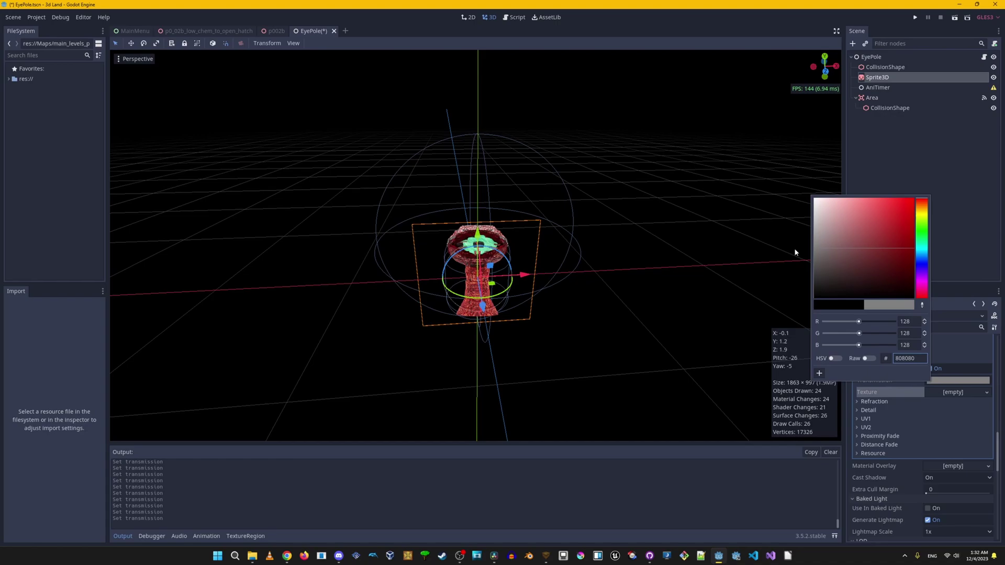
left_click(933, 150)
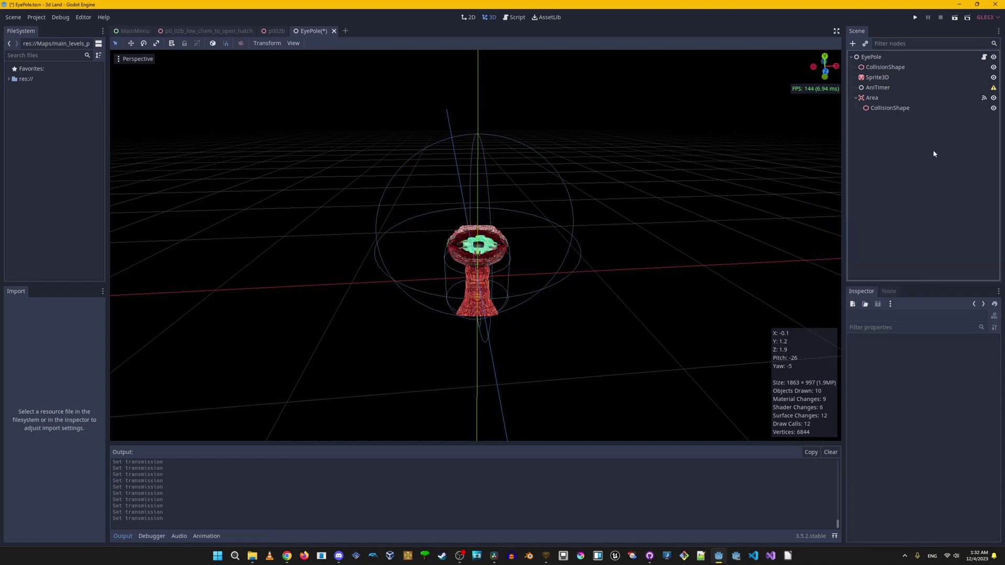
key("ctrl+s")
Step: Run the project and circle the eye pole's platform to examine its lighting and facing from lit and shadowed sides, and quit the game
left_click(915, 17)
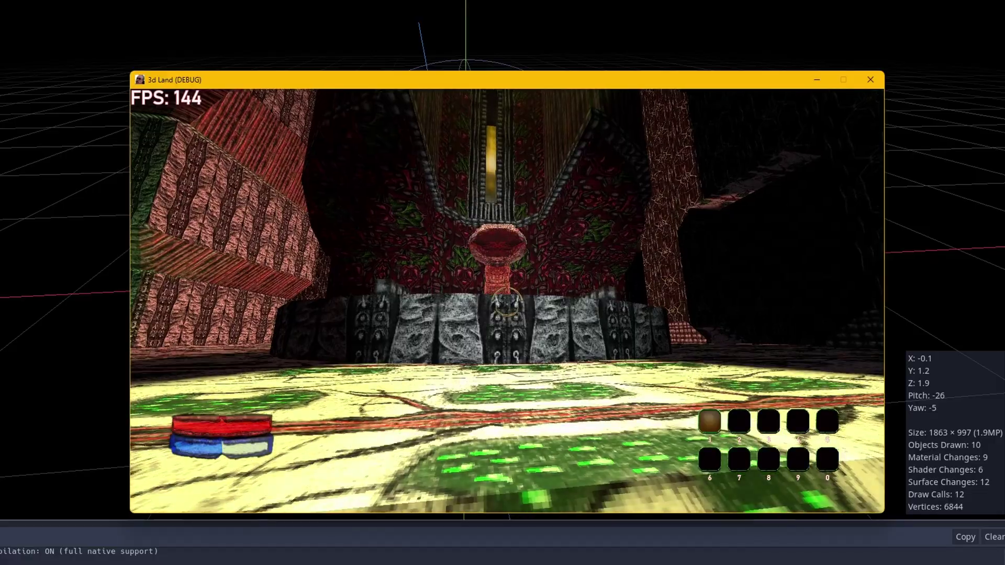
key("w")
key("space")
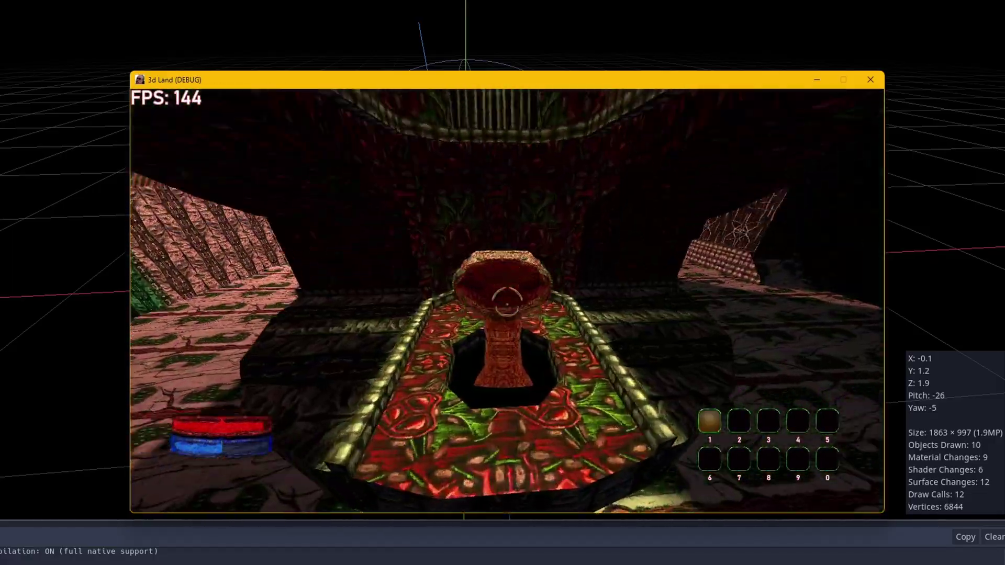
key("d")
key("d")
key("w")
key("space")
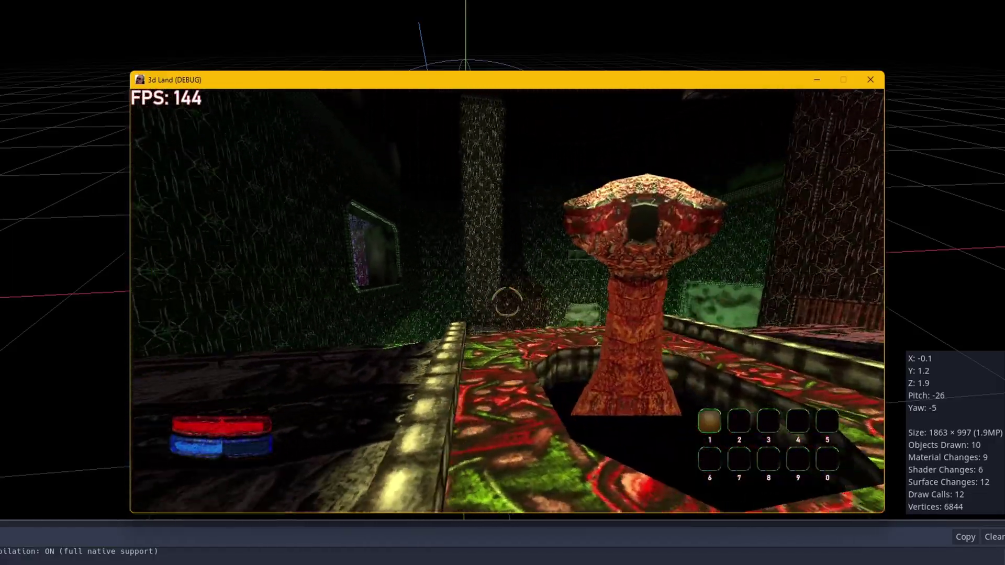
key("d")
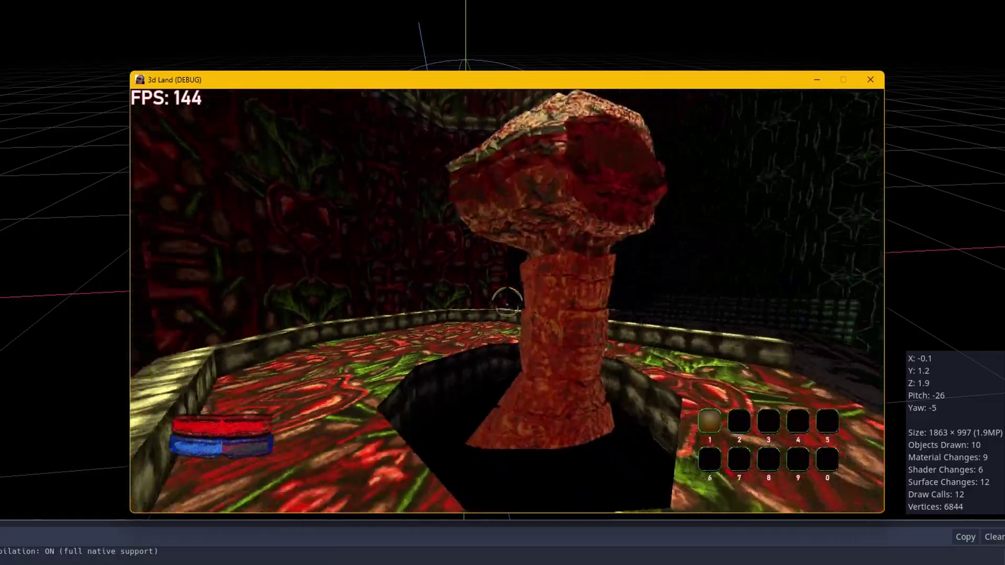
key("space")
key("d")
key("space")
key("w")
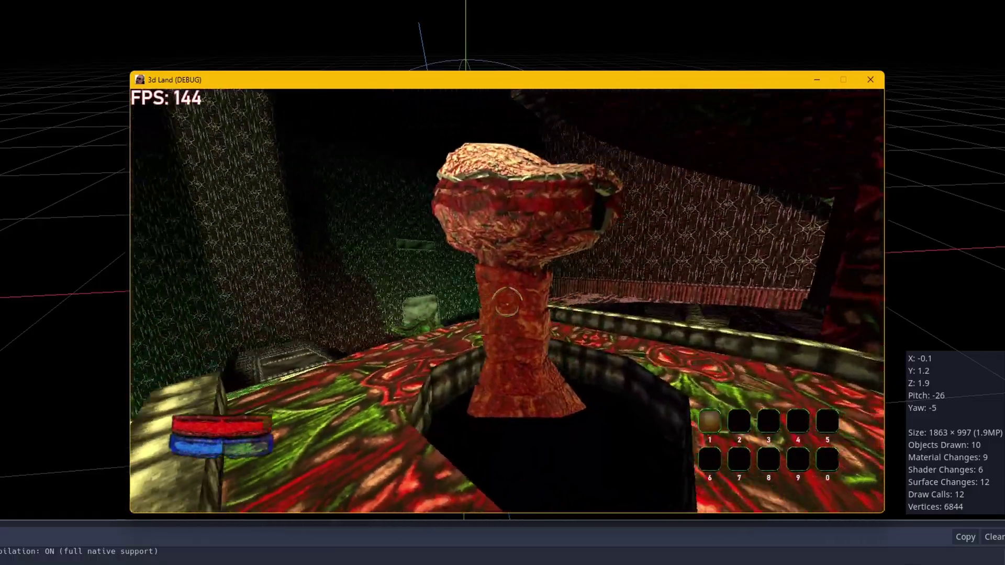
key("d")
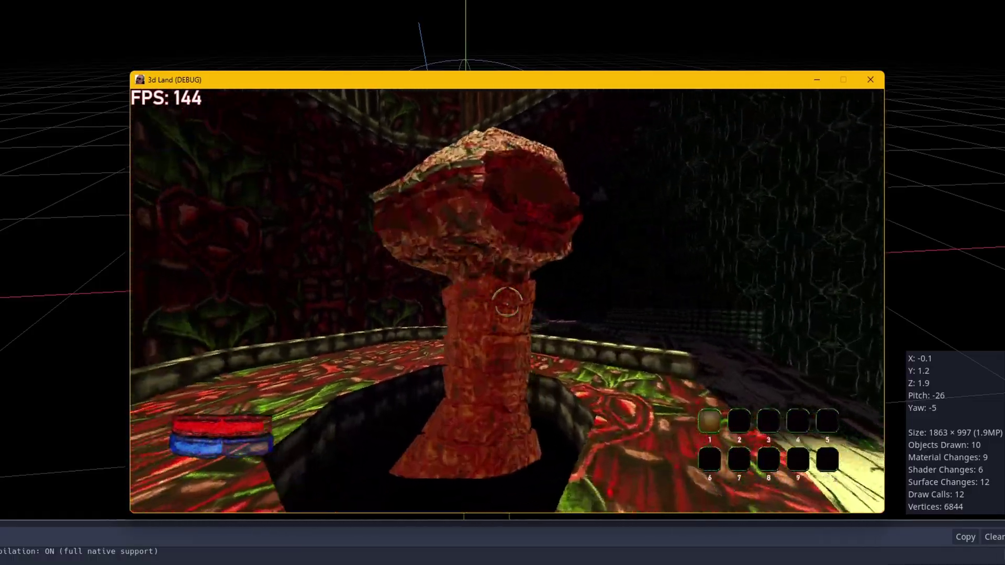
key("d")
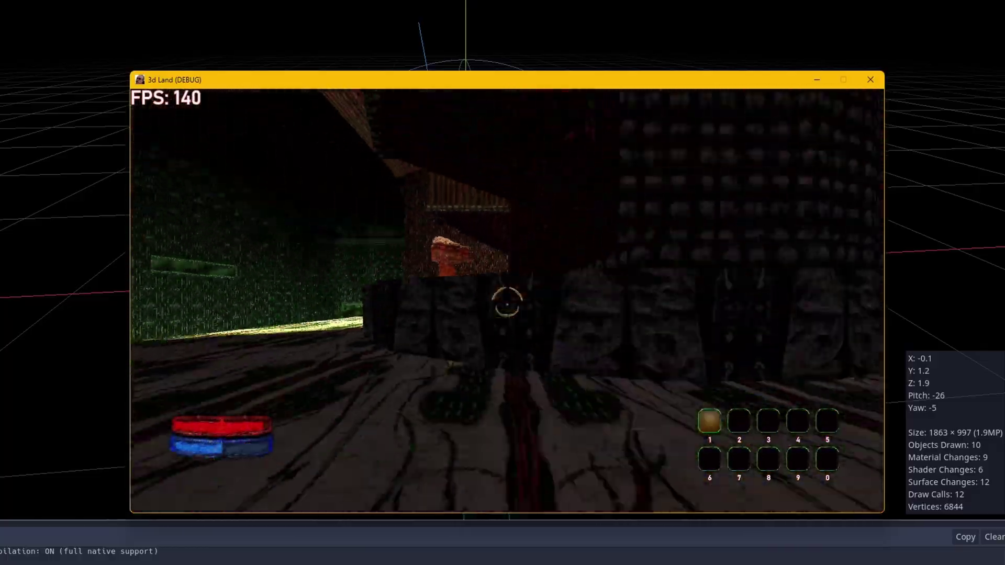
key("s")
key("w")
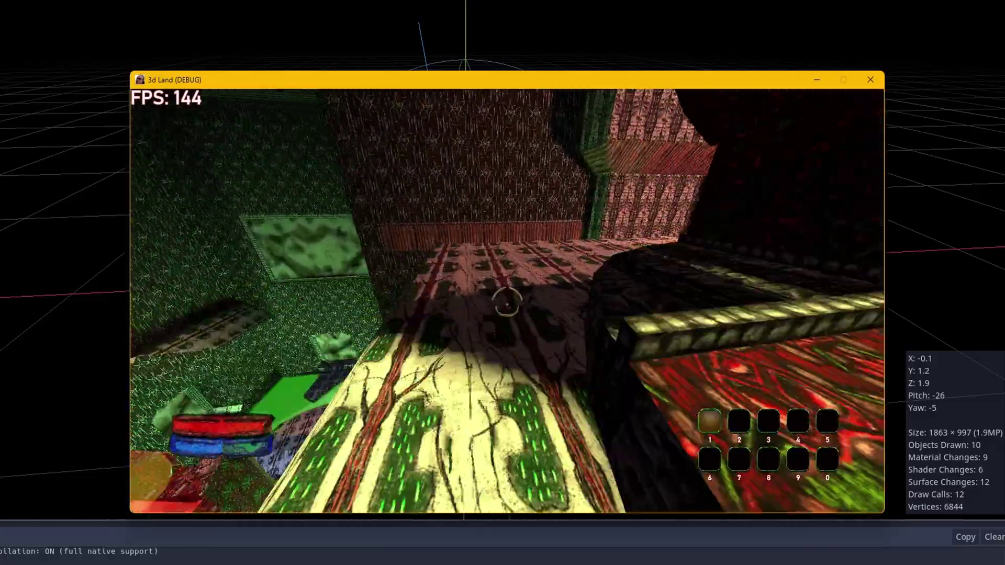
key("w")
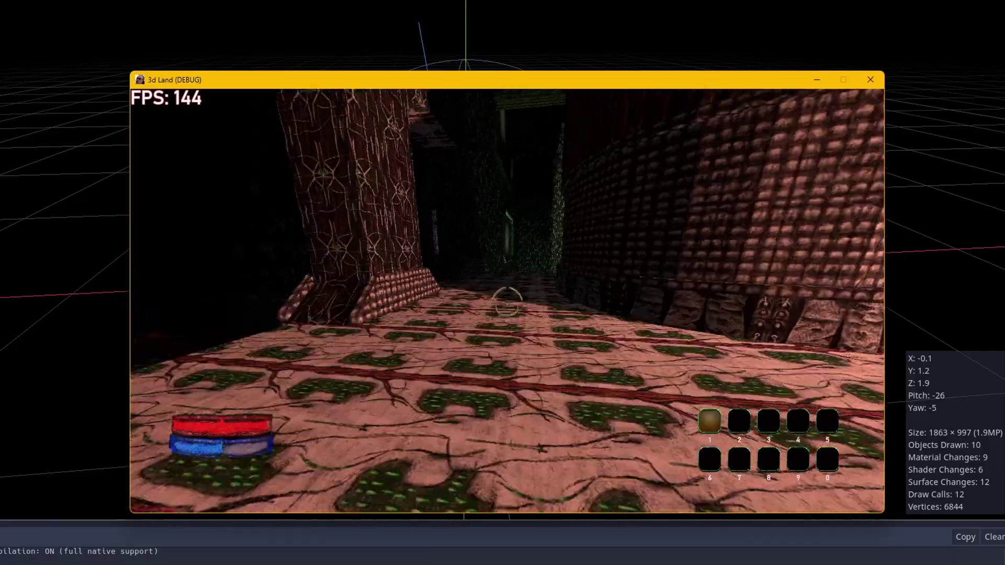
key("w")
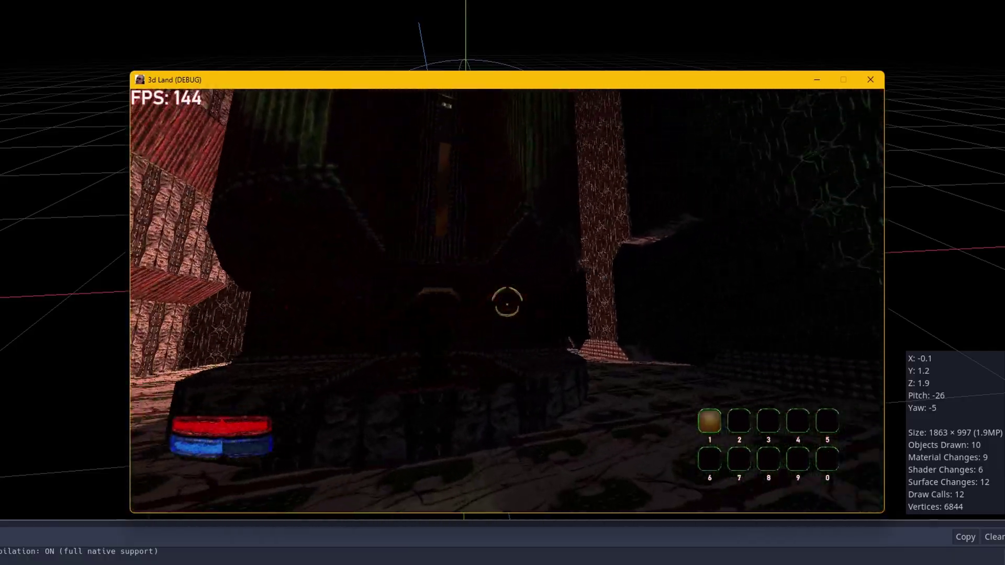
key("w")
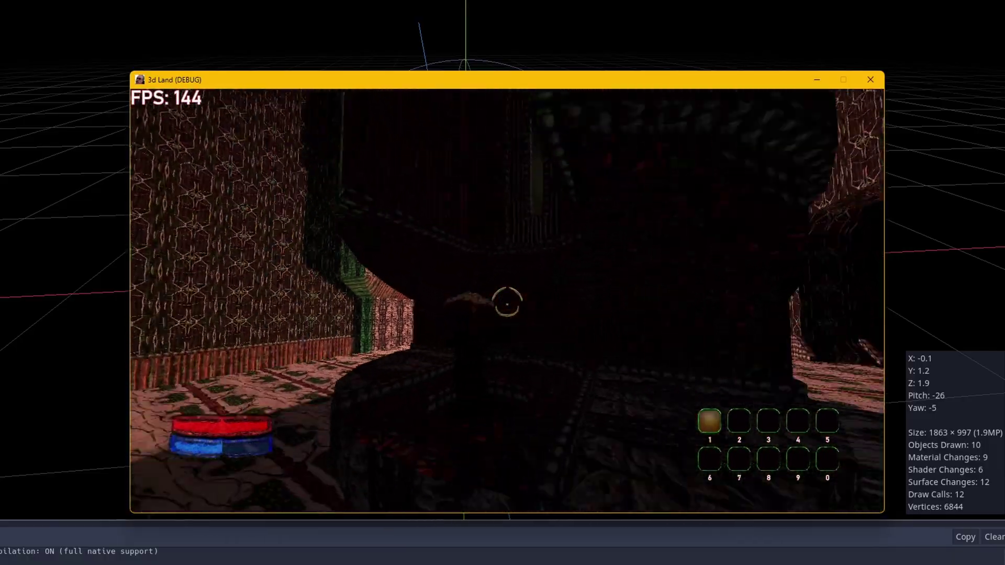
key("d")
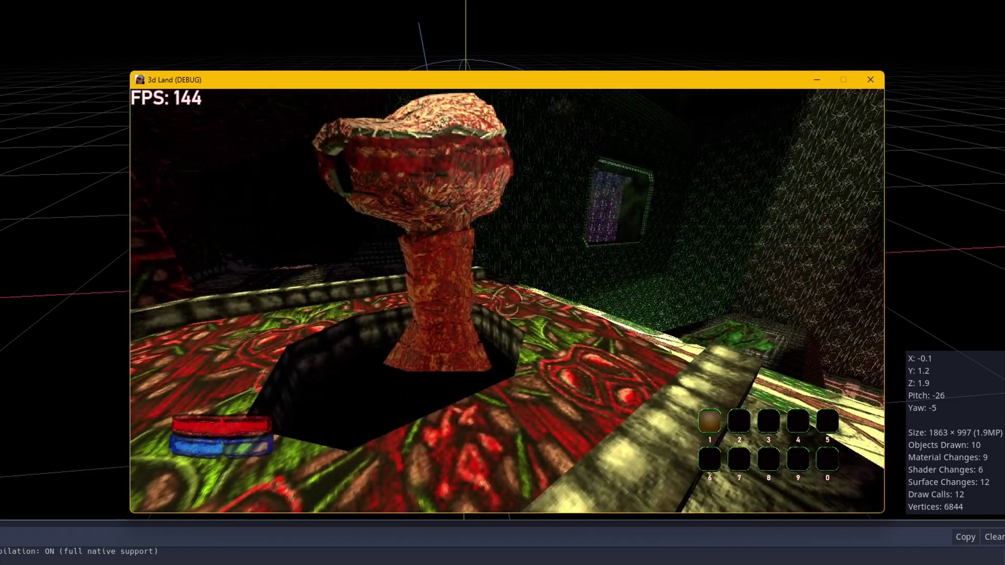
key("d")
key("w")
key("s")
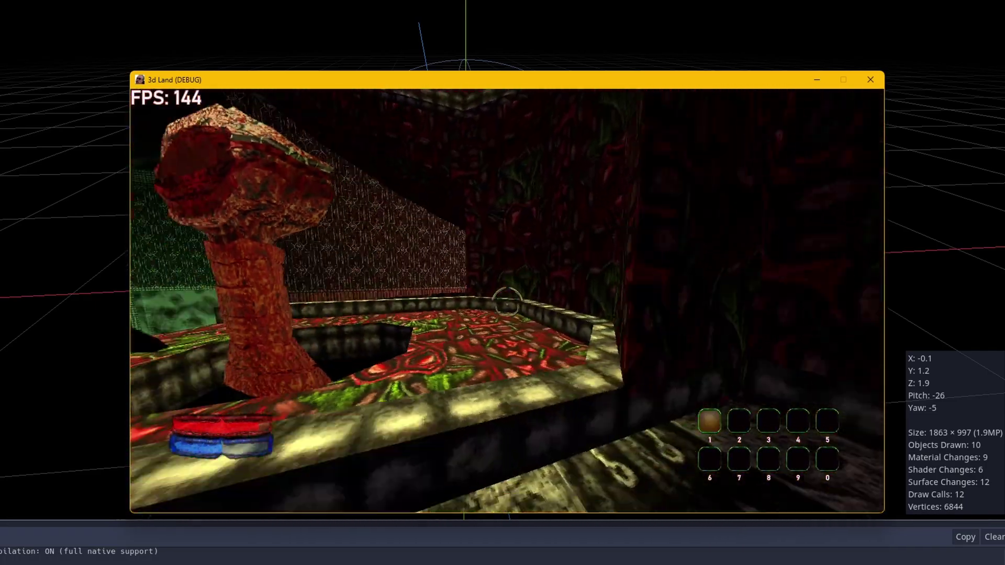
key("Escape")
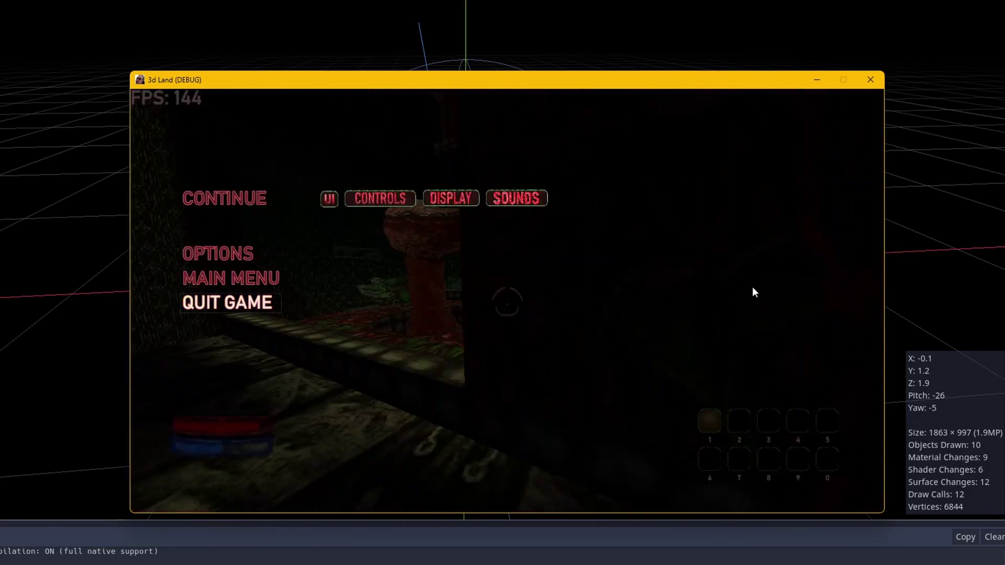
key("Return")
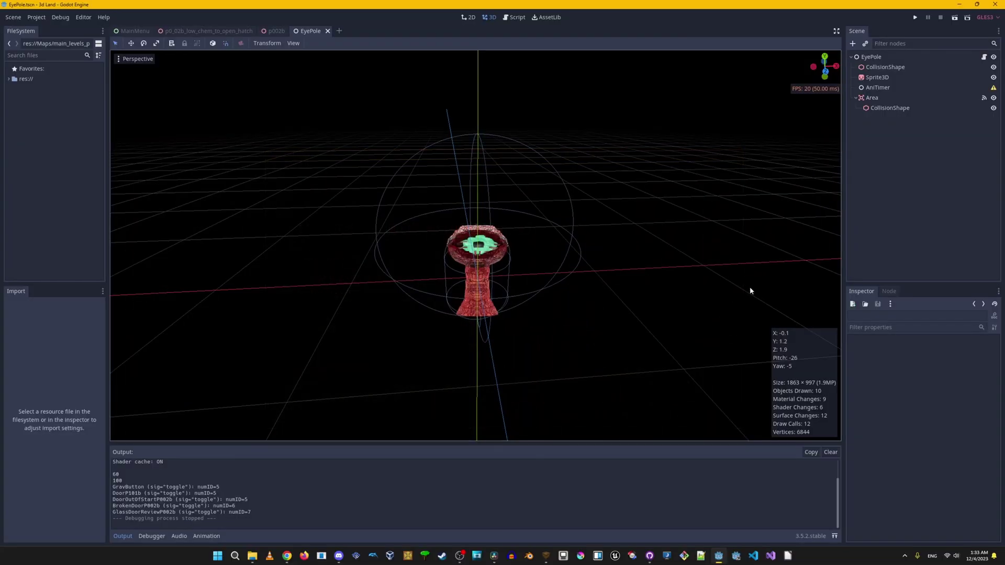
Step: Darken the Sprite3D override material's Transmission color to a grey with red, green and blue all at 64
left_click(904, 82)
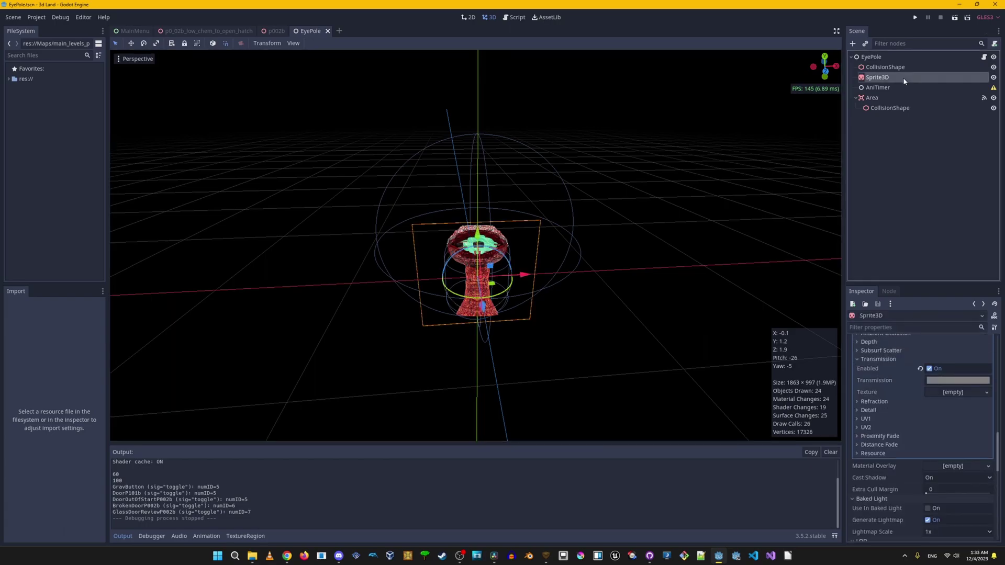
left_click(968, 385)
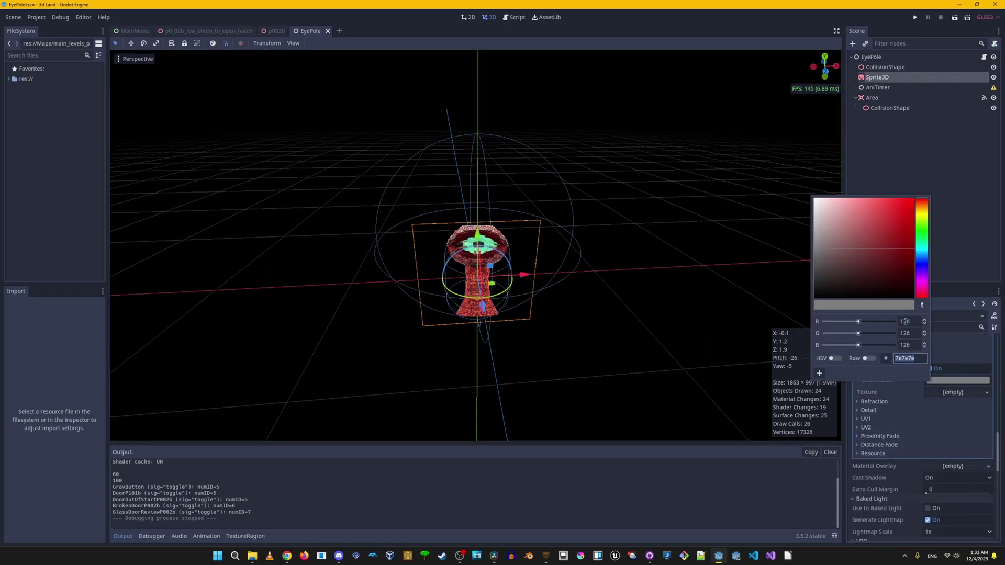
type("64")
key("Tab")
type("64")
key("Tab")
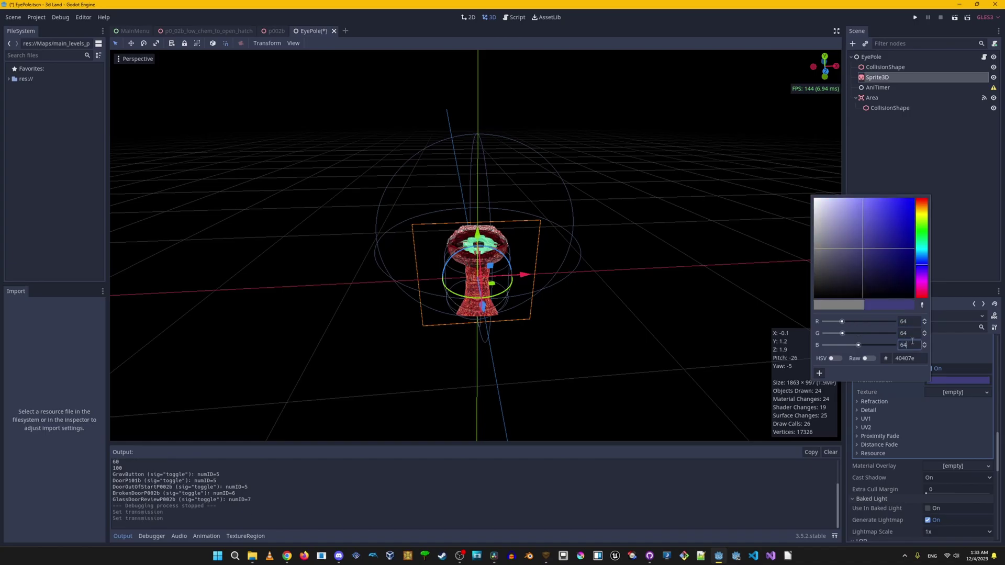
key("Return")
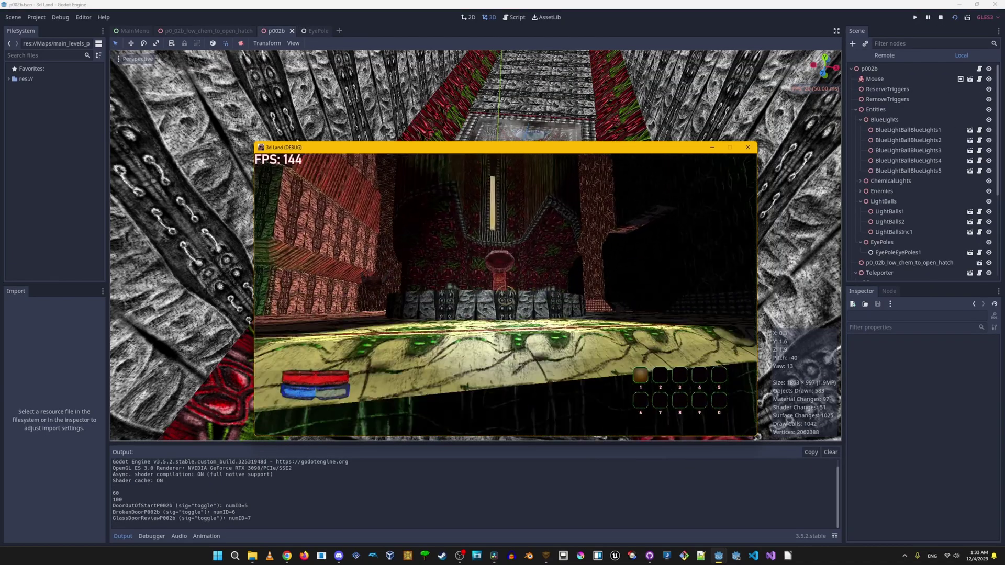
Step: Playtest the p002b level to examine the eye pole's lighting up close and from different sides of its platform, and quit the game
key("w")
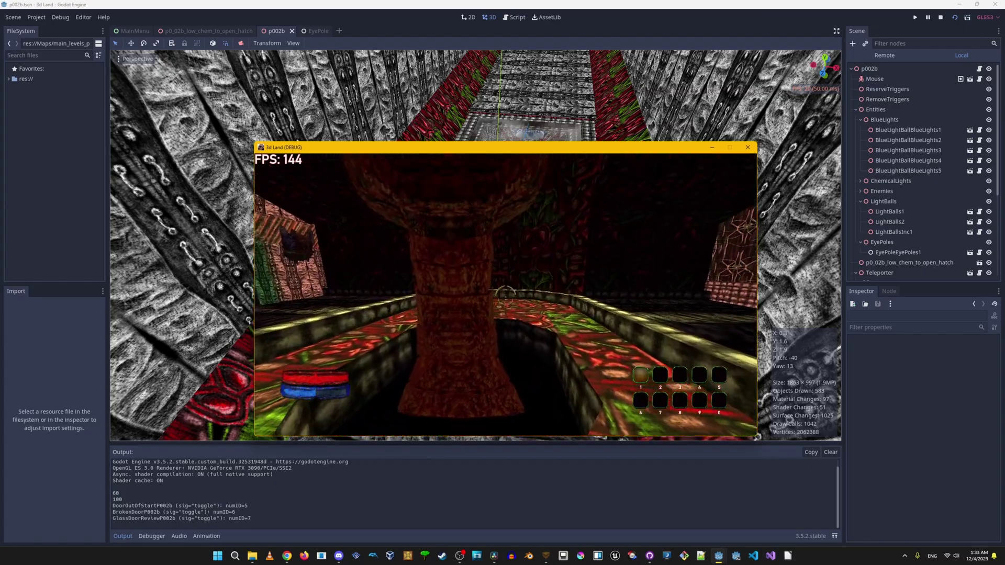
key("a")
key("s")
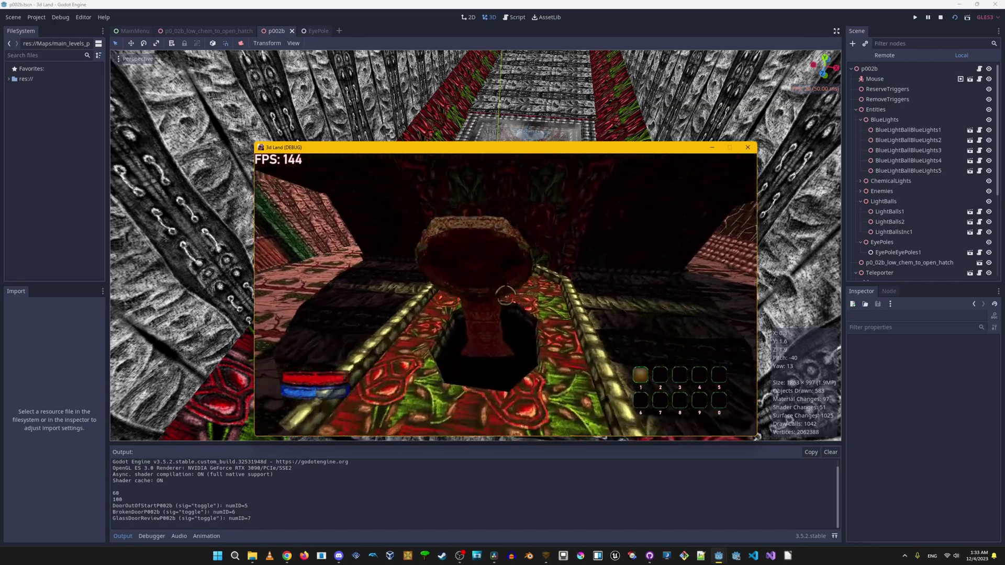
key("w")
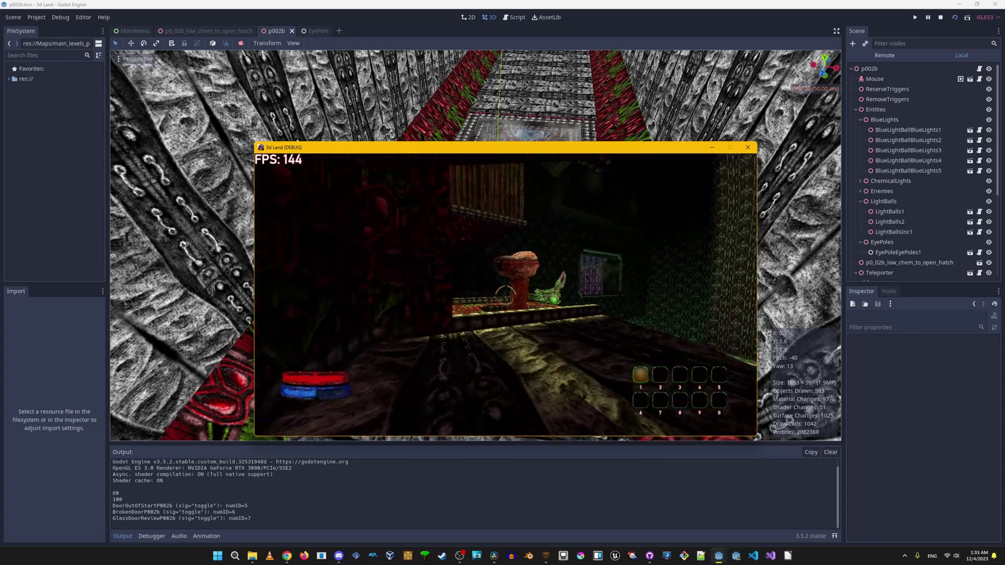
key("space")
key("w")
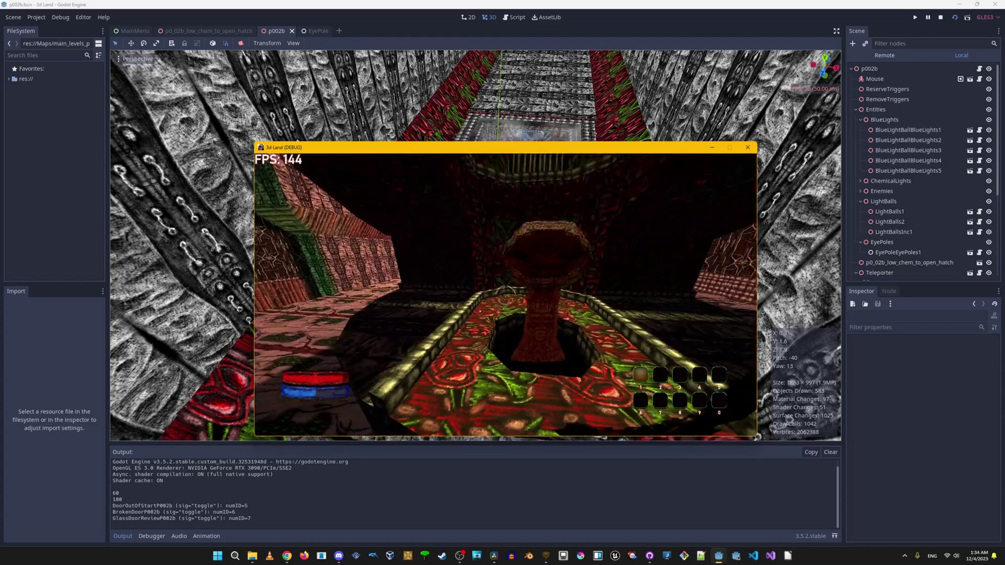
key("w")
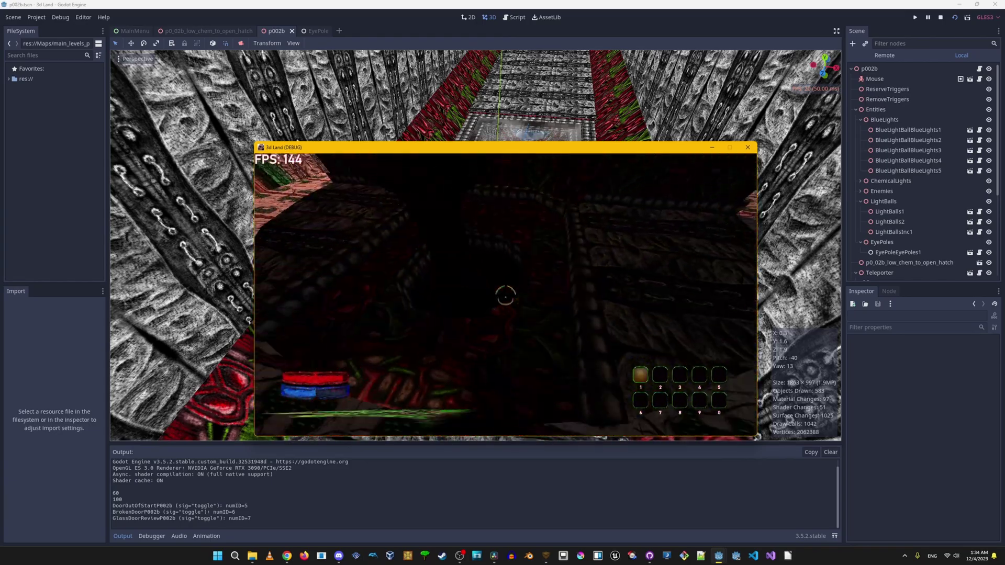
key("w")
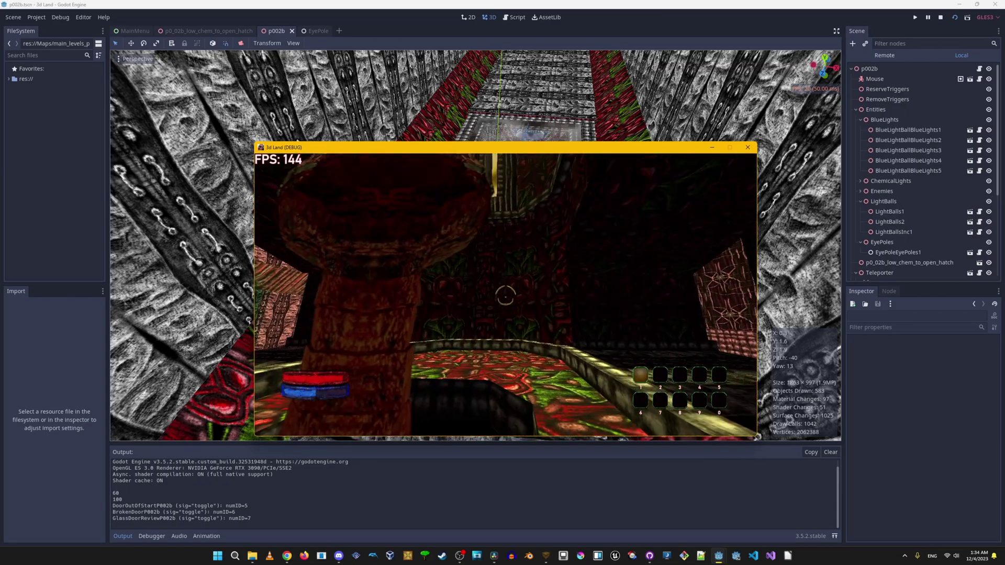
key("d")
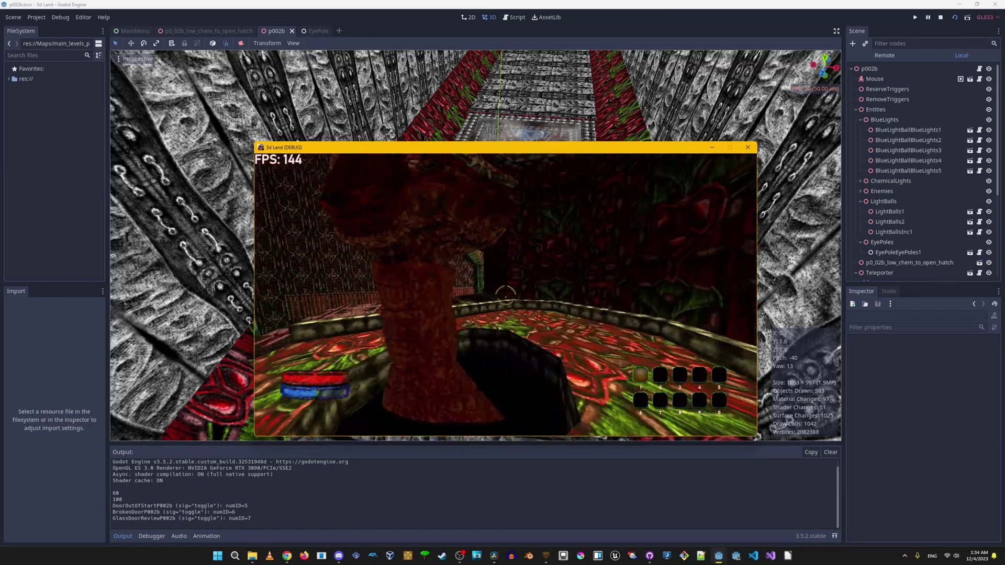
key("s")
key("w")
key("a")
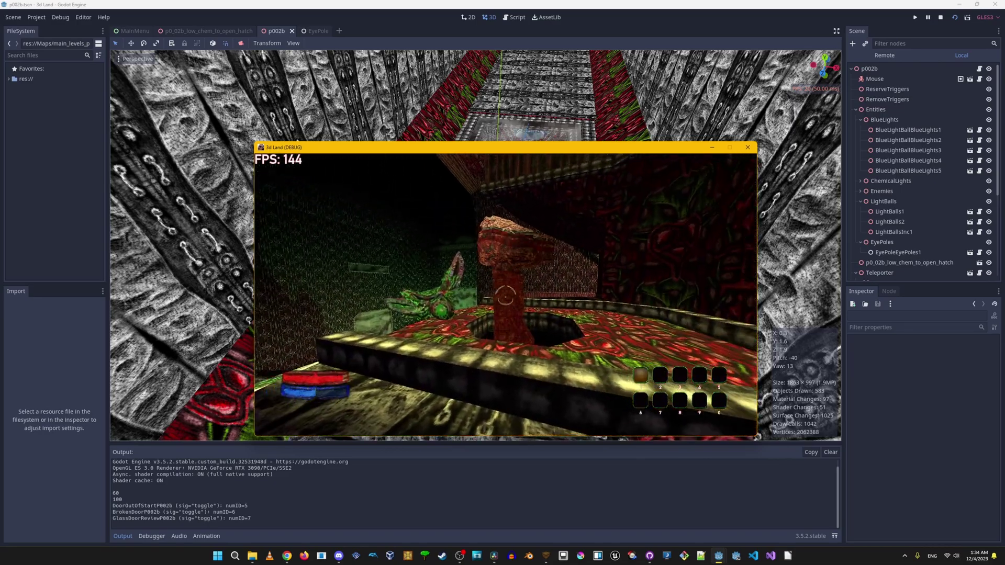
key("s")
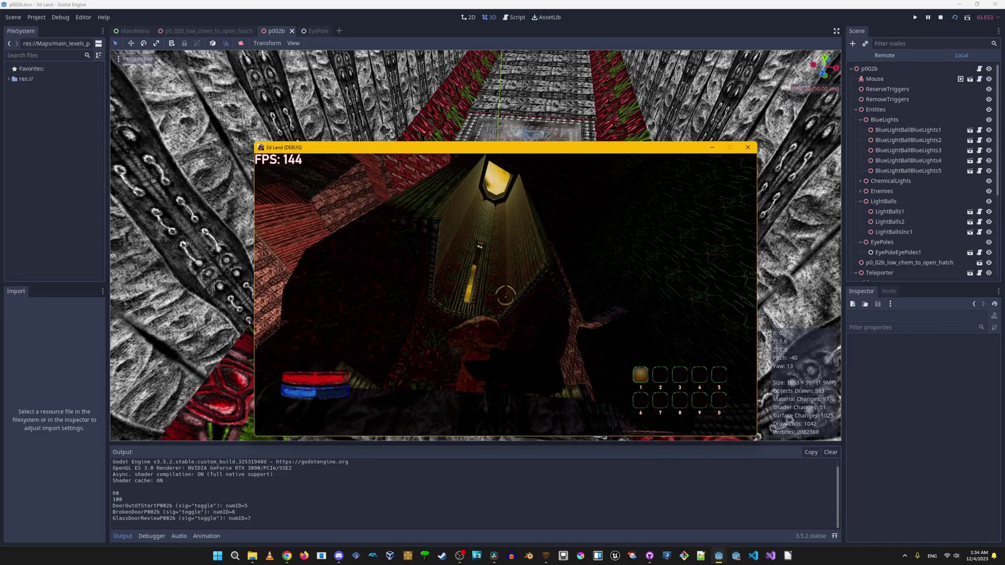
key("Escape")
left_click(346, 302)
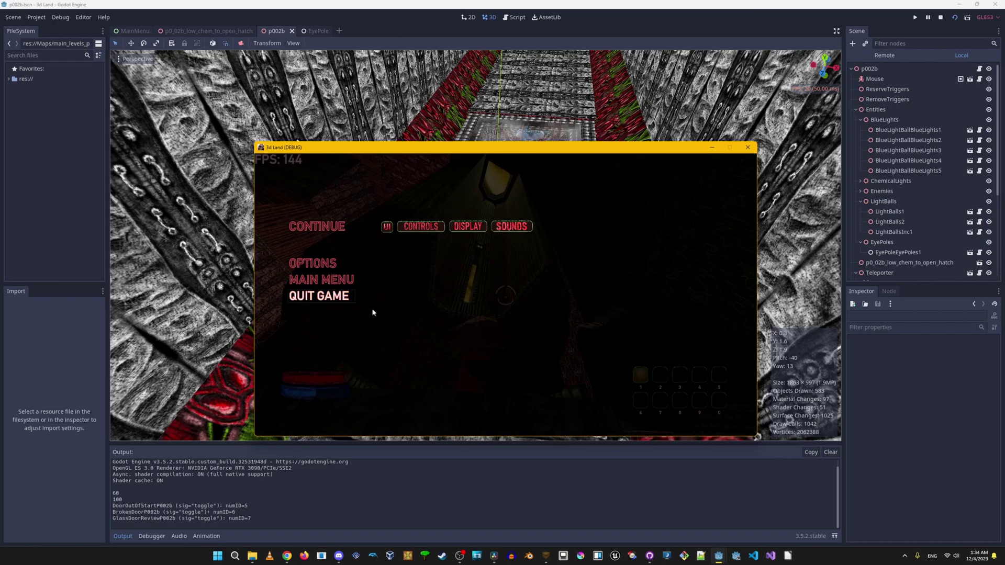